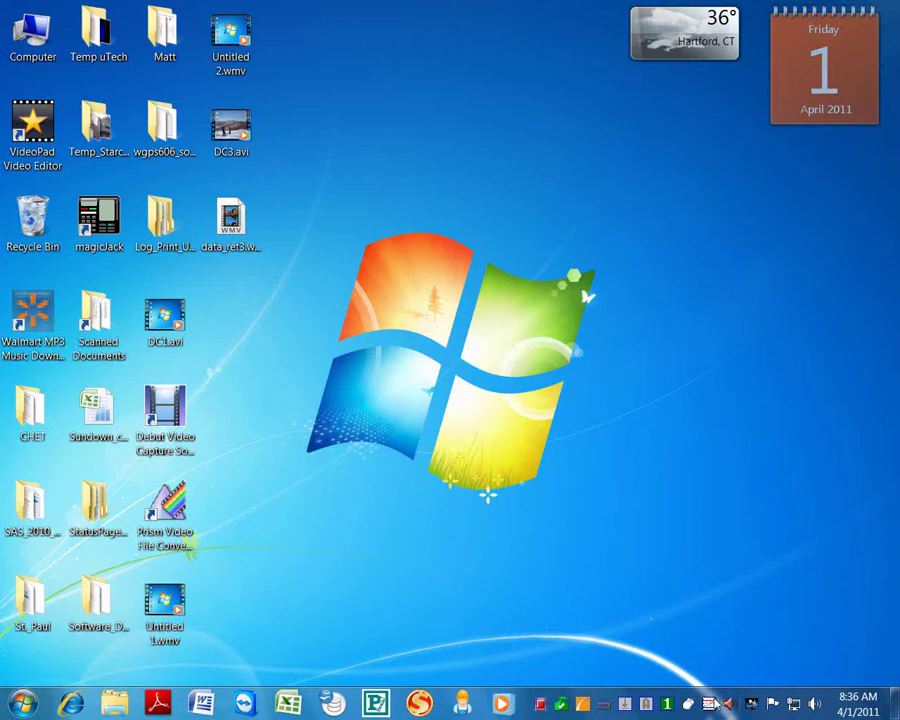
Step: Open Data Capture and edit the Demo VM505E server from Setup > Temperature Guard Servers and Sensors
right_click(711, 703)
left_click(740, 690)
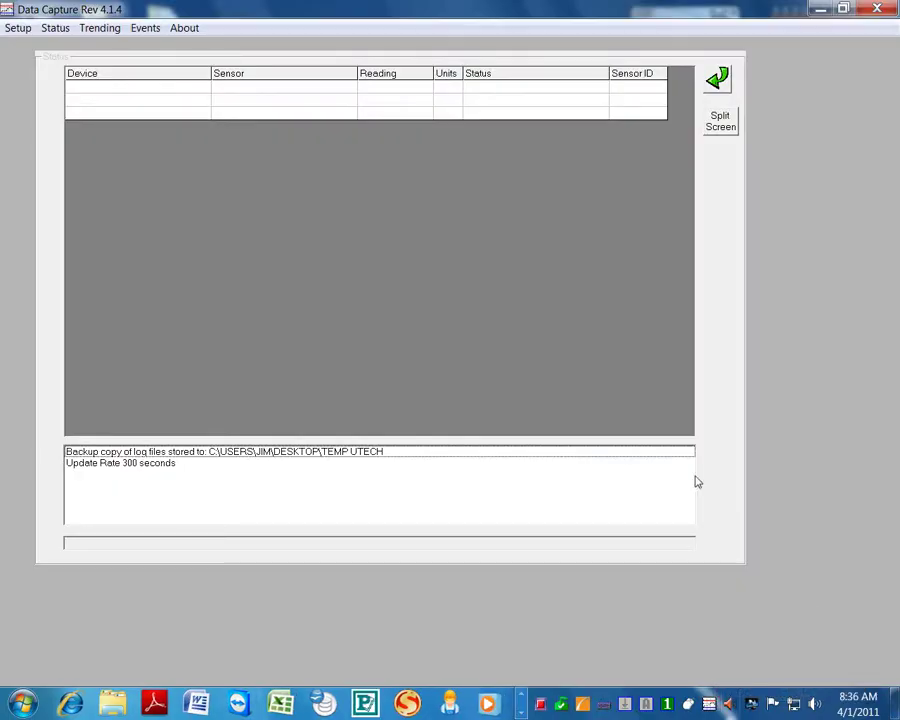
left_click(28, 30)
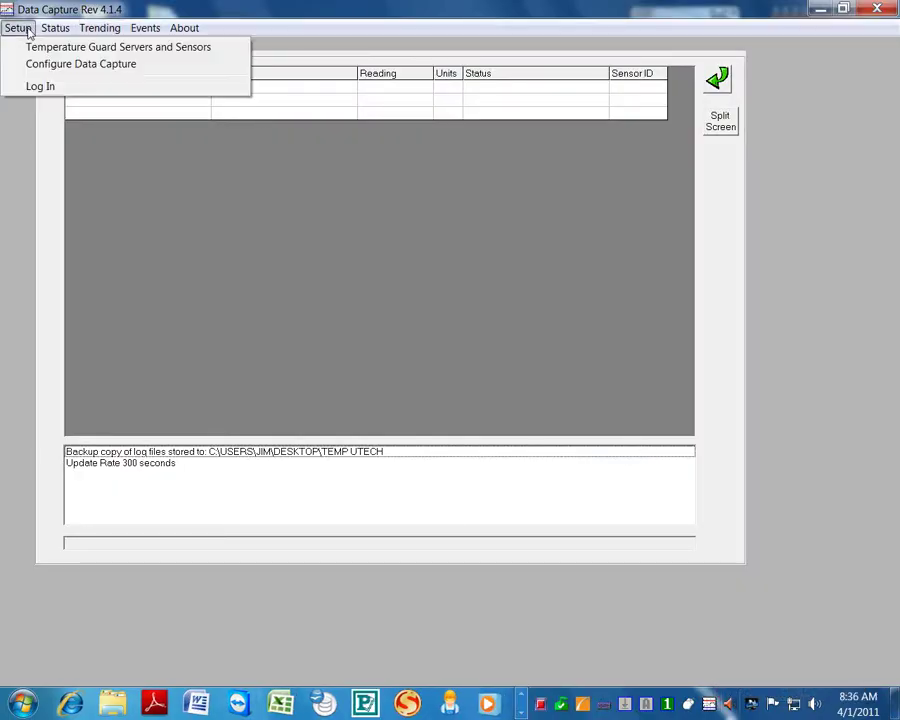
left_click(40, 46)
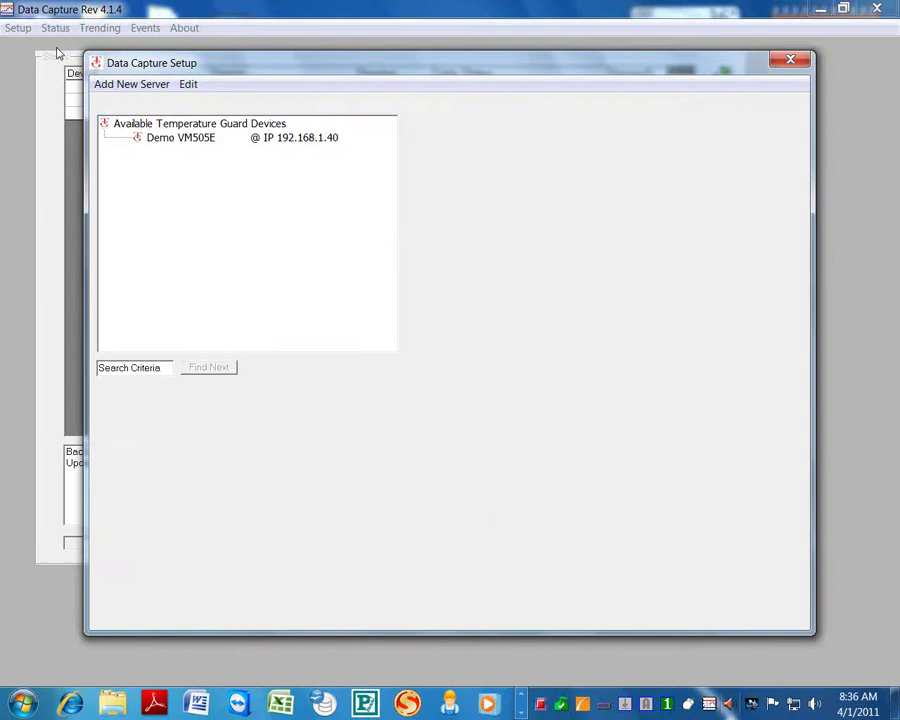
left_click(179, 142)
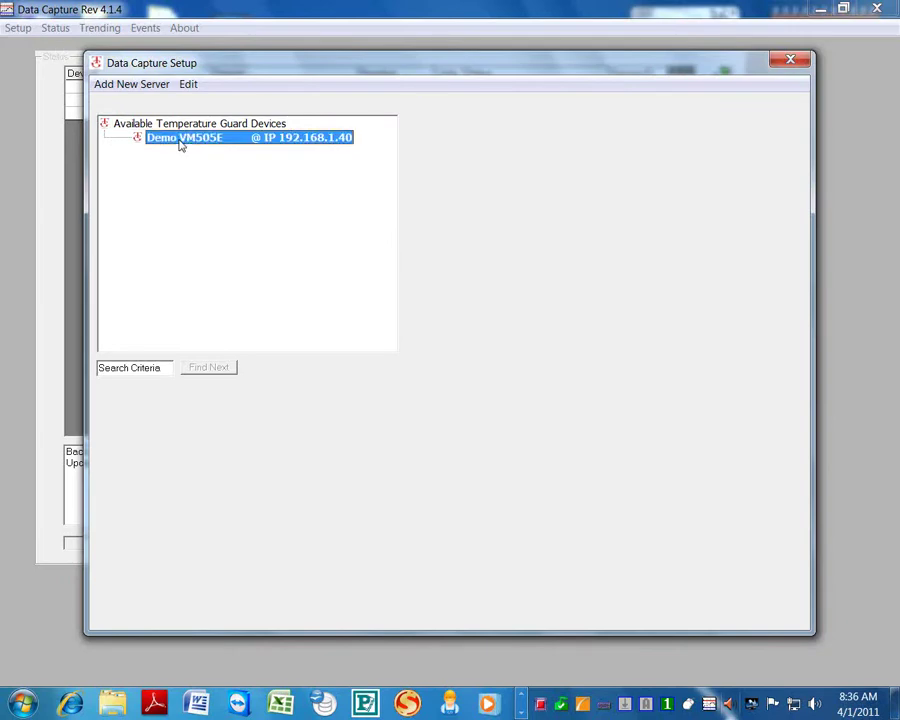
right_click(180, 142)
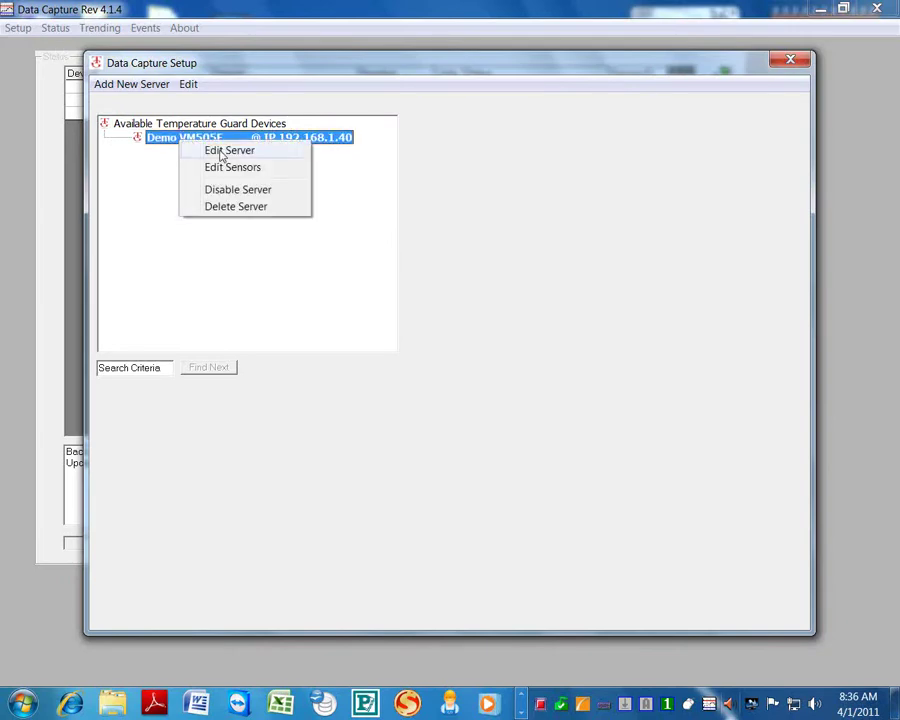
left_click(218, 150)
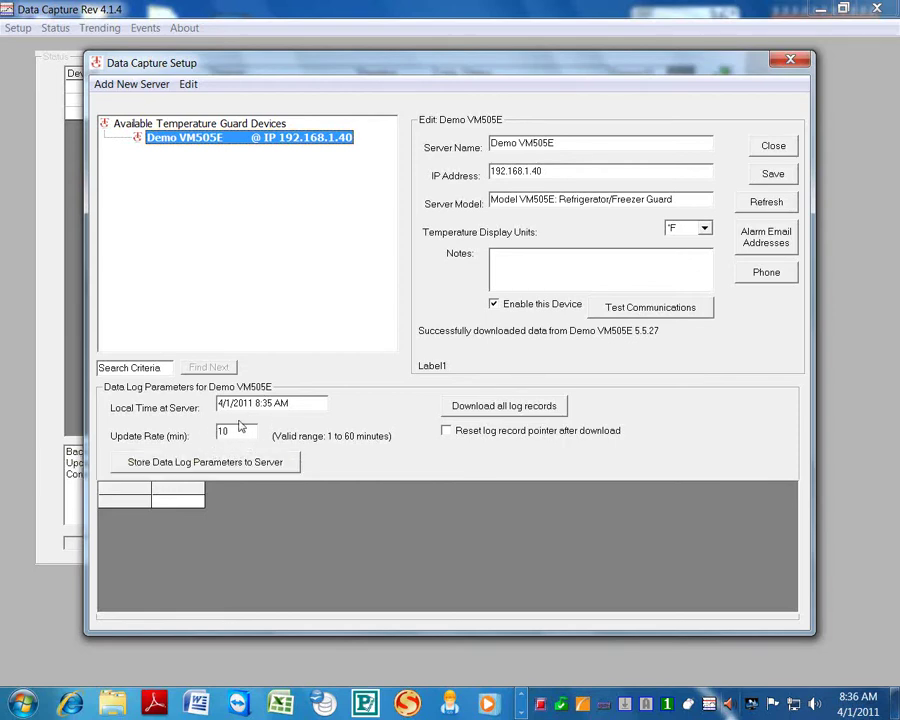
Step: Download all Demo VM505E log records, review the grid, and start the CSV export as Demo VM505E.csv
left_click(484, 407)
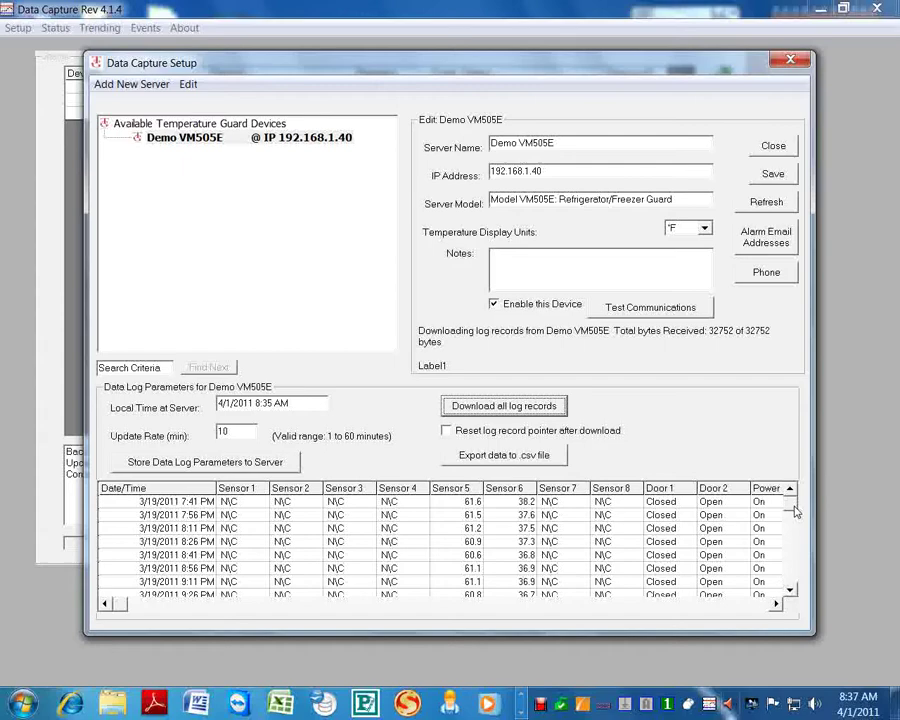
left_click_drag(792, 506, 792, 555)
left_click(789, 590)
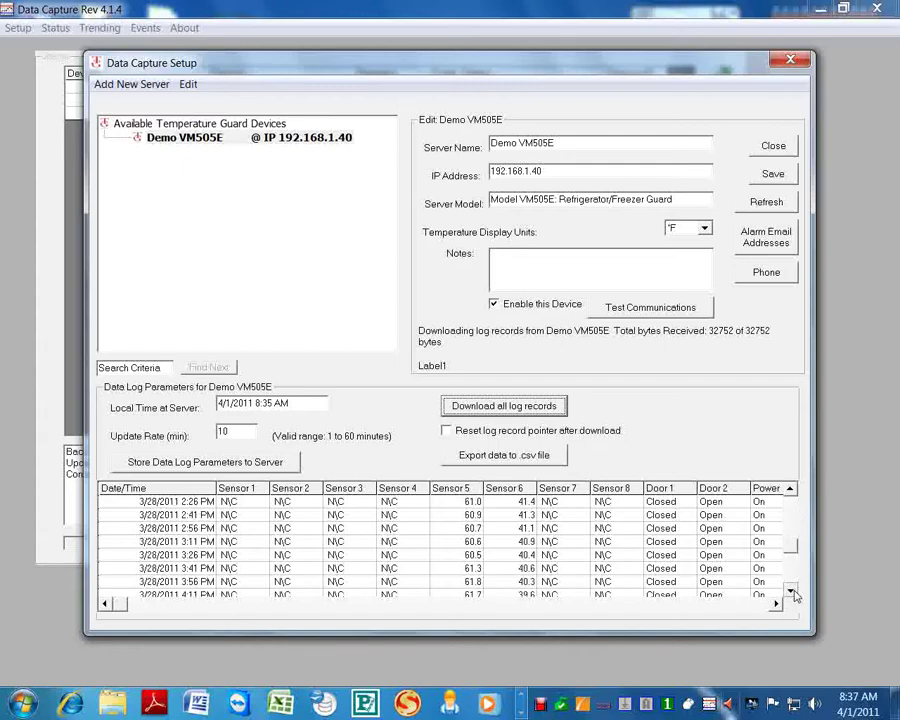
left_click_drag(793, 568, 458, 466)
left_click(483, 460)
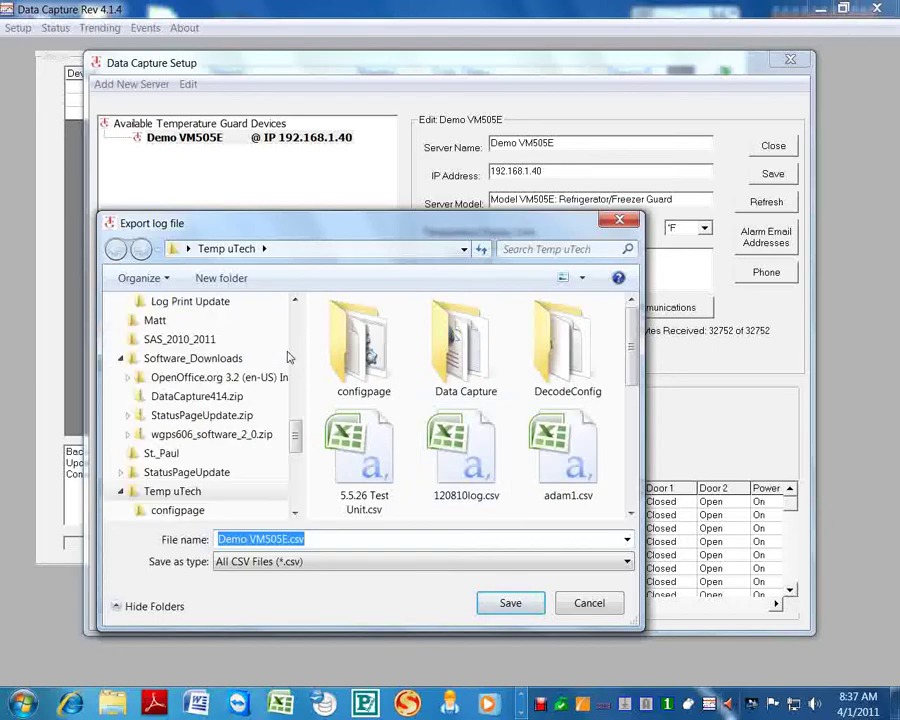
Step: Save the exported log to the Desktop as 4_1_2011_505E.csv
left_click_drag(297, 376, 297, 313)
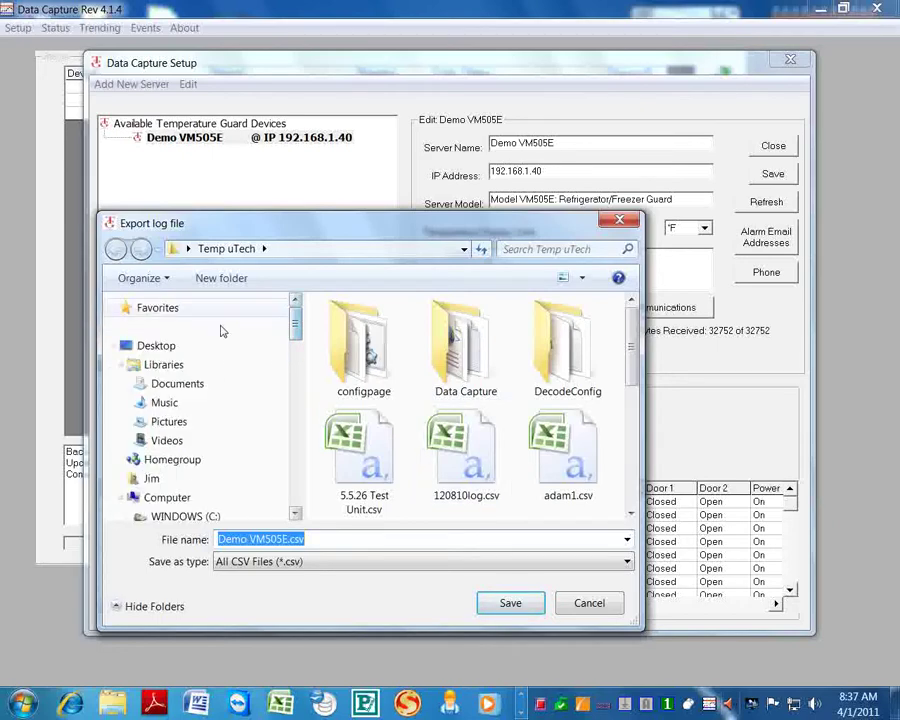
left_click(177, 348)
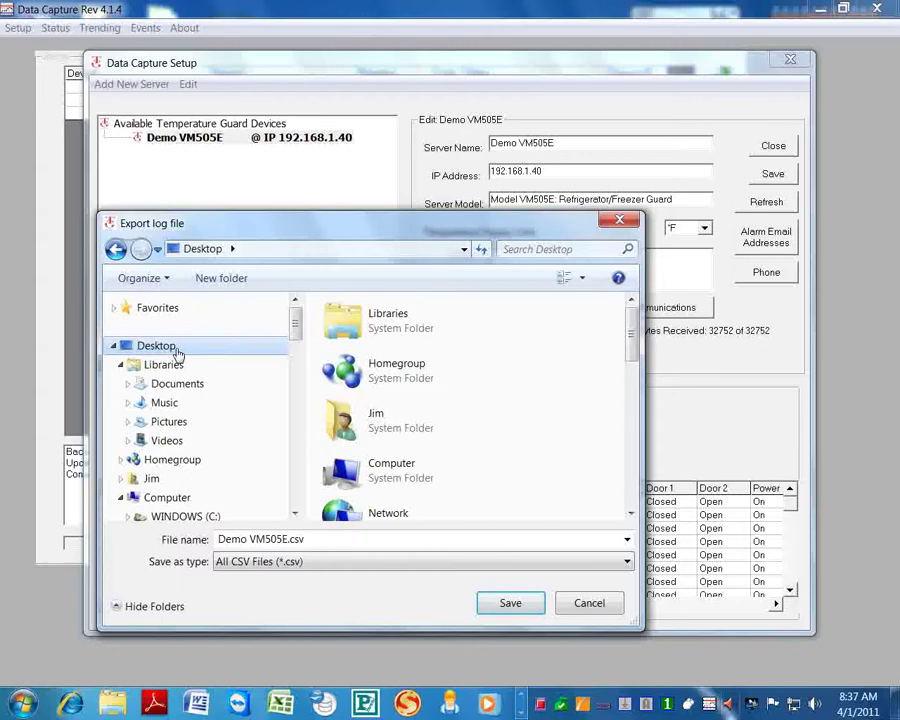
left_click(327, 538)
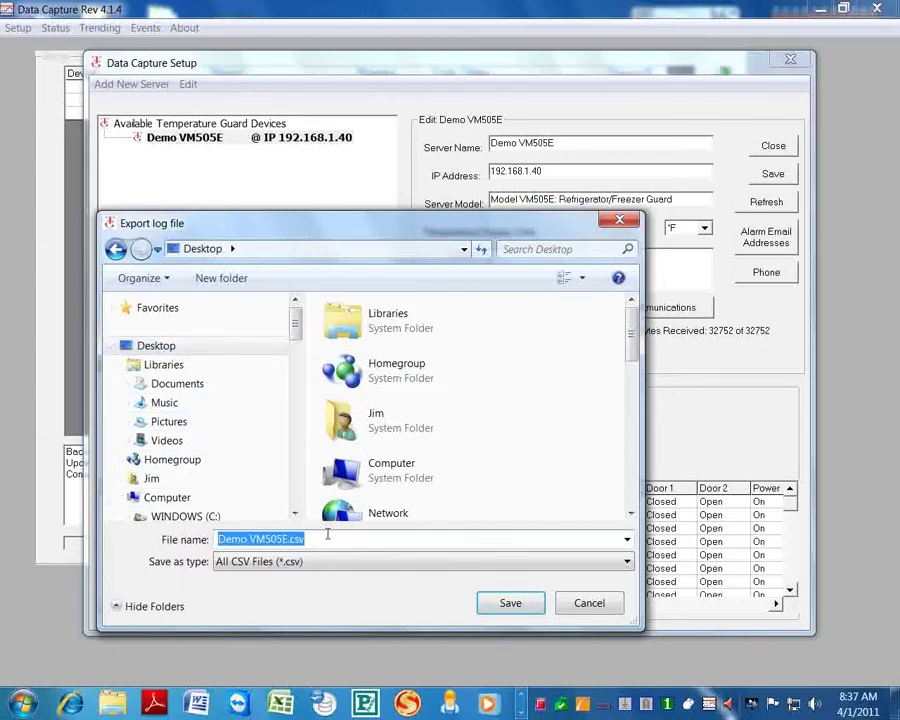
key("Home")
key("Delete")
key("Delete")
key("Delete")
key("Delete")
key("Delete")
key("Delete")
key("Delete")
key("Delete")
key("Delete")
key("Delete")
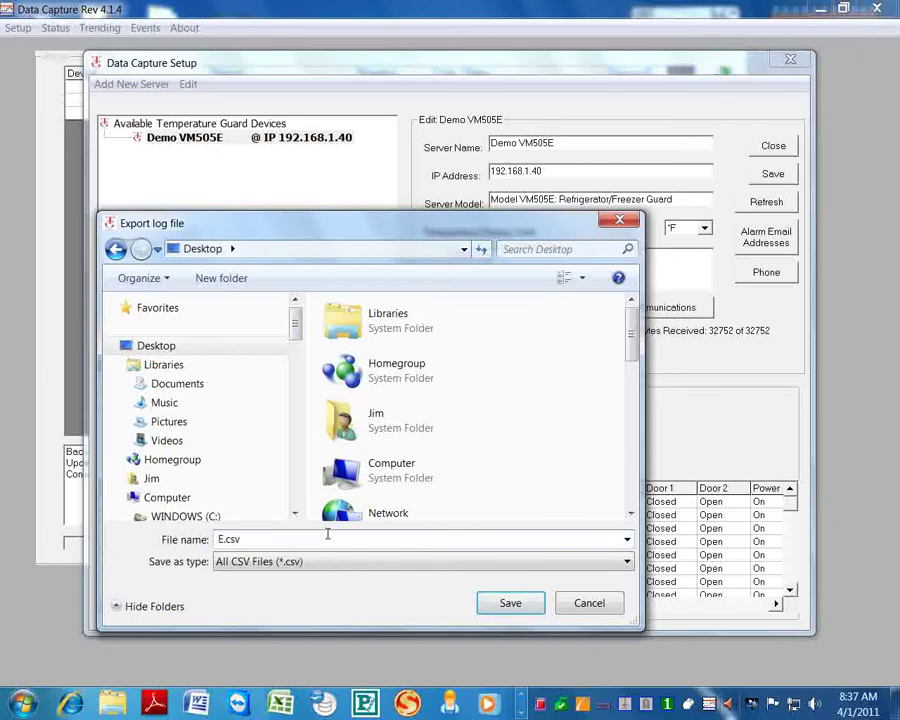
key("Delete")
type("4_1_2011505E")
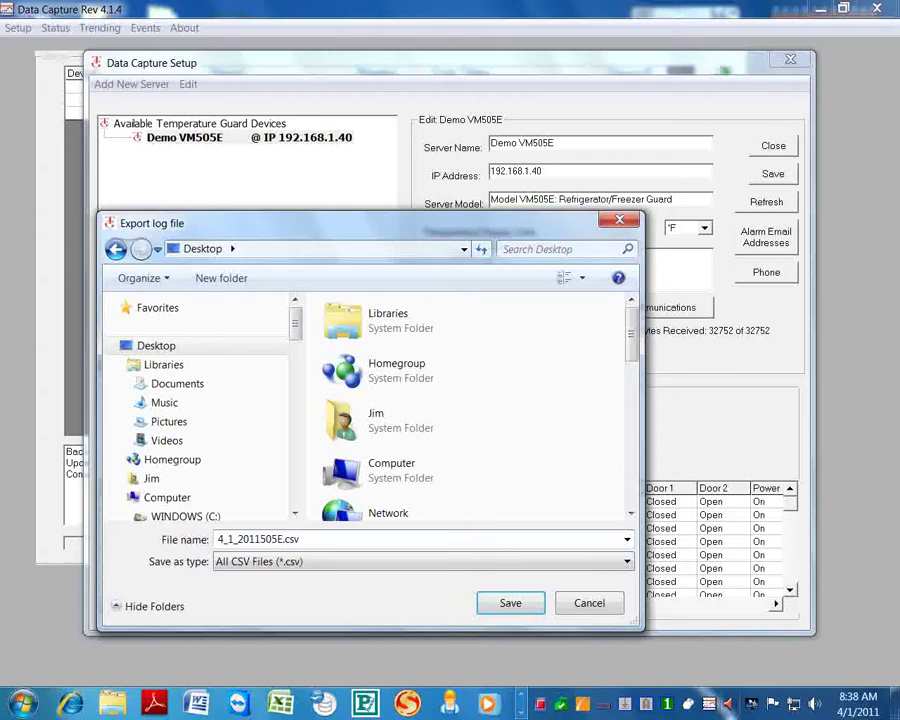
left_click(260, 540)
type("_")
left_click(486, 602)
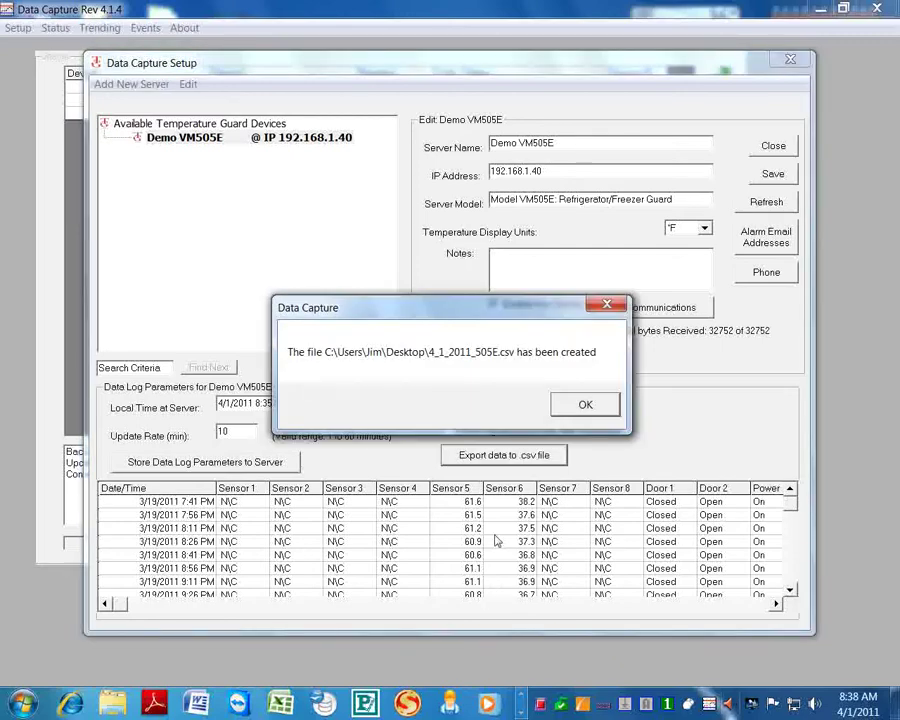
Step: Acknowledge the file-created message and close the server settings and Data Capture setup windows
left_click(585, 406)
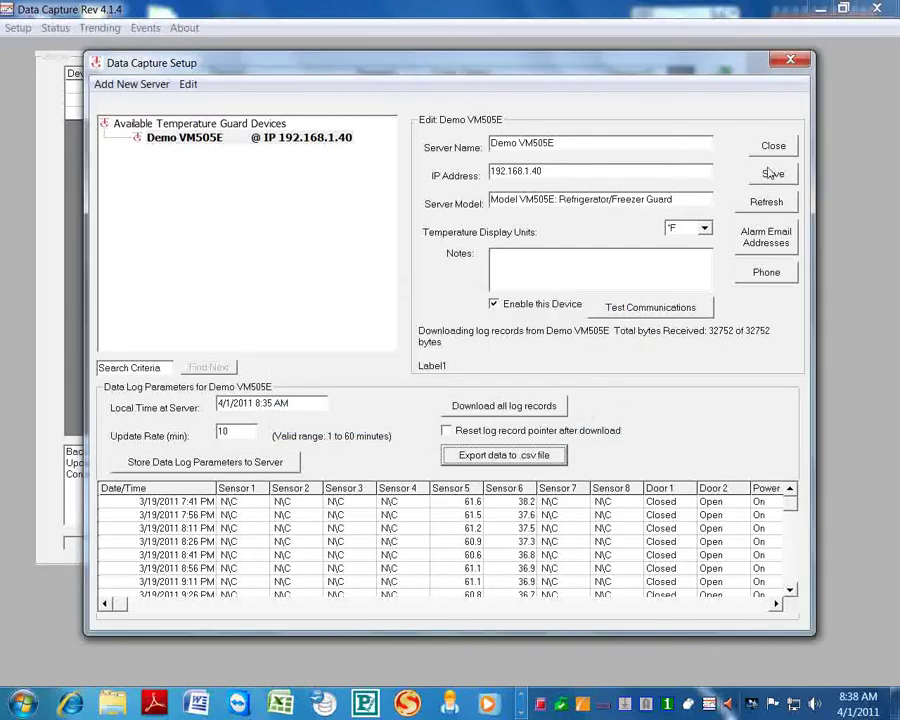
left_click(773, 146)
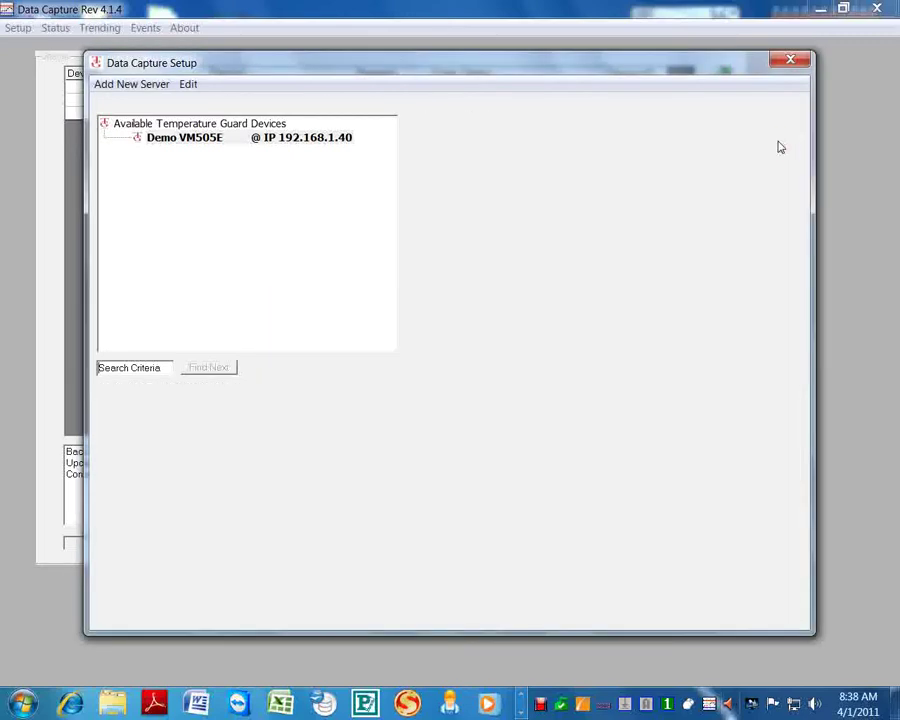
left_click(791, 63)
Step: Open 4_1_2011_505E.csv from the desktop in Excel and widen Date/Time column B
left_click(820, 9)
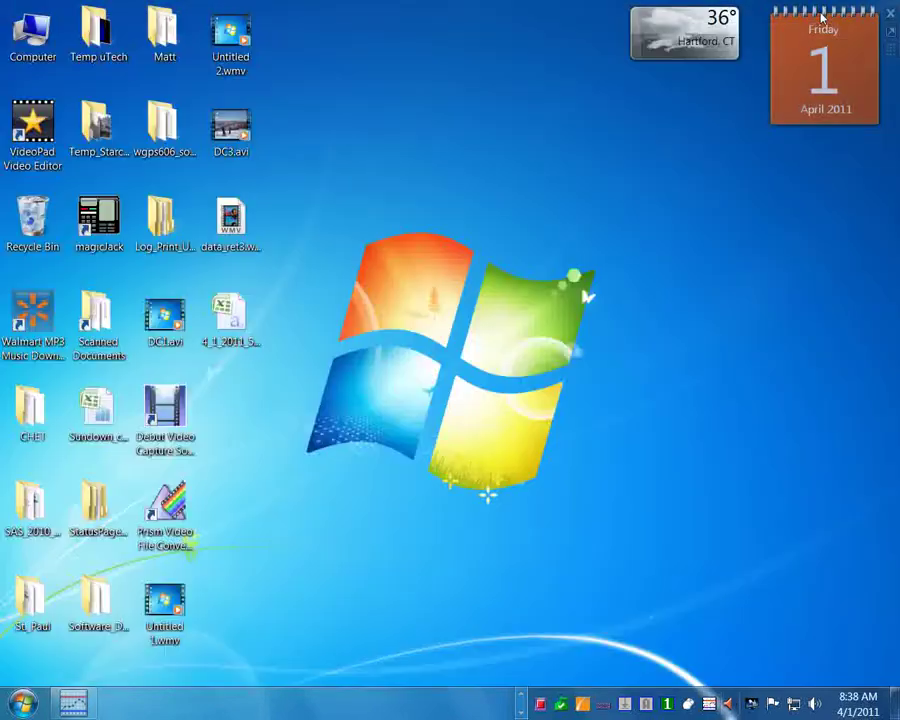
left_click(230, 318)
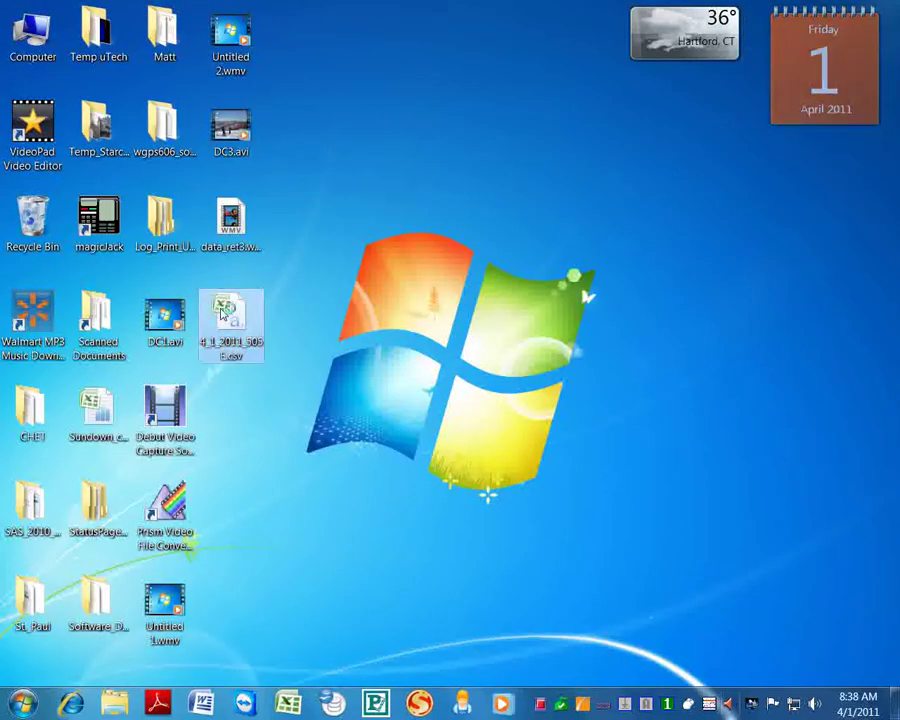
double_click(230, 318)
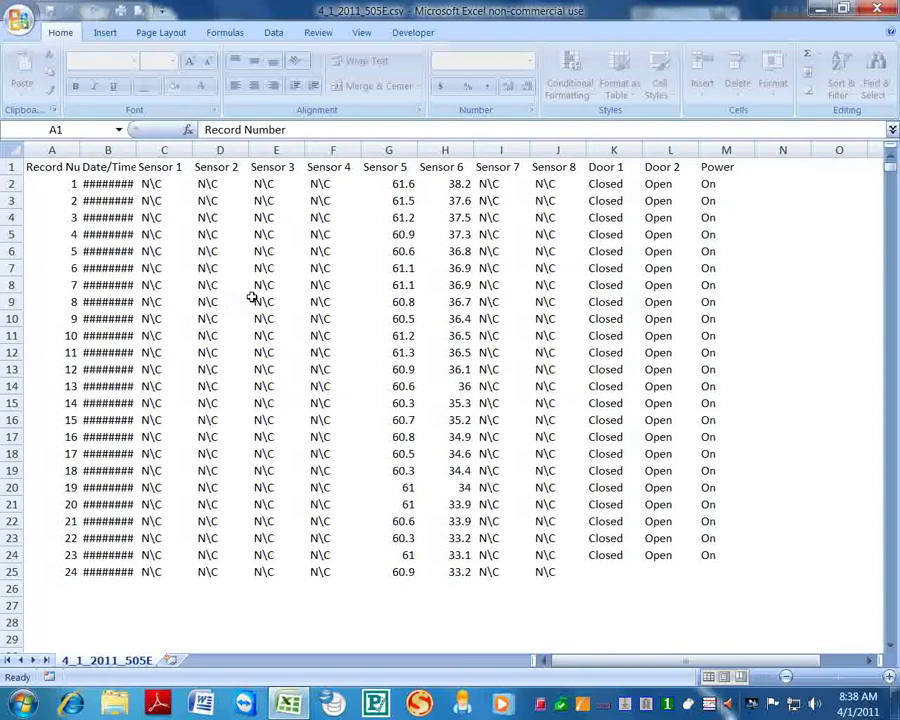
left_click(125, 150)
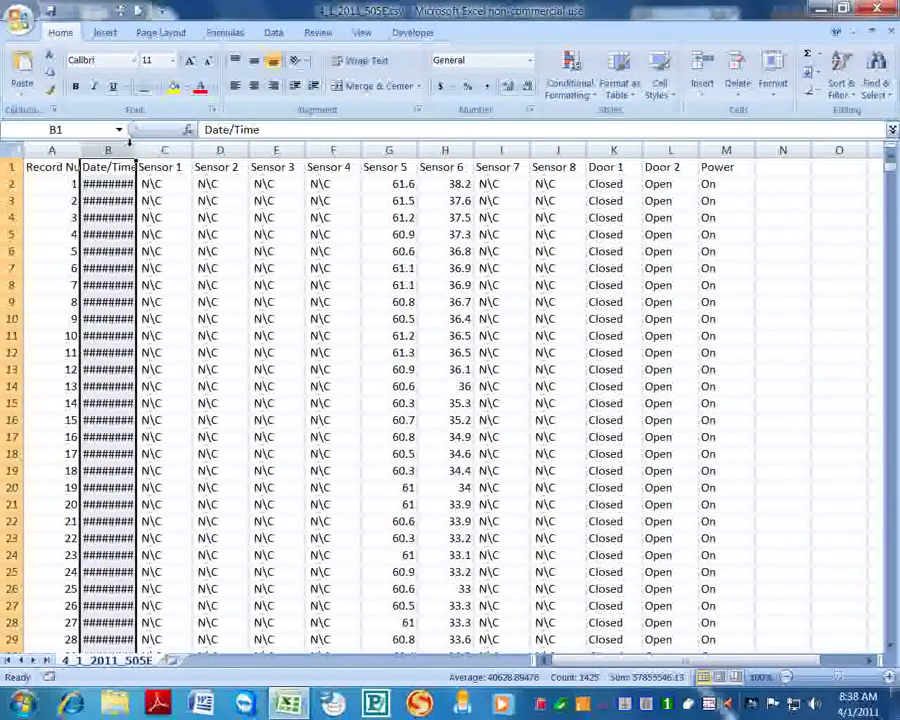
left_click_drag(136, 153, 200, 155)
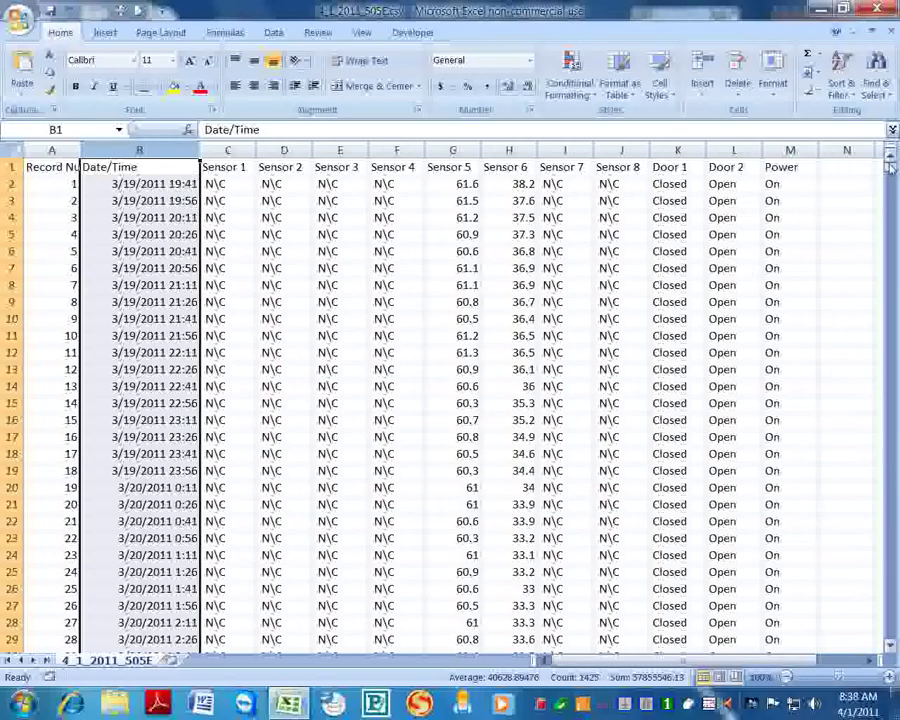
Step: Scroll through the sheet, then close Excel and answer the save prompt
left_click_drag(889, 172, 627, 433)
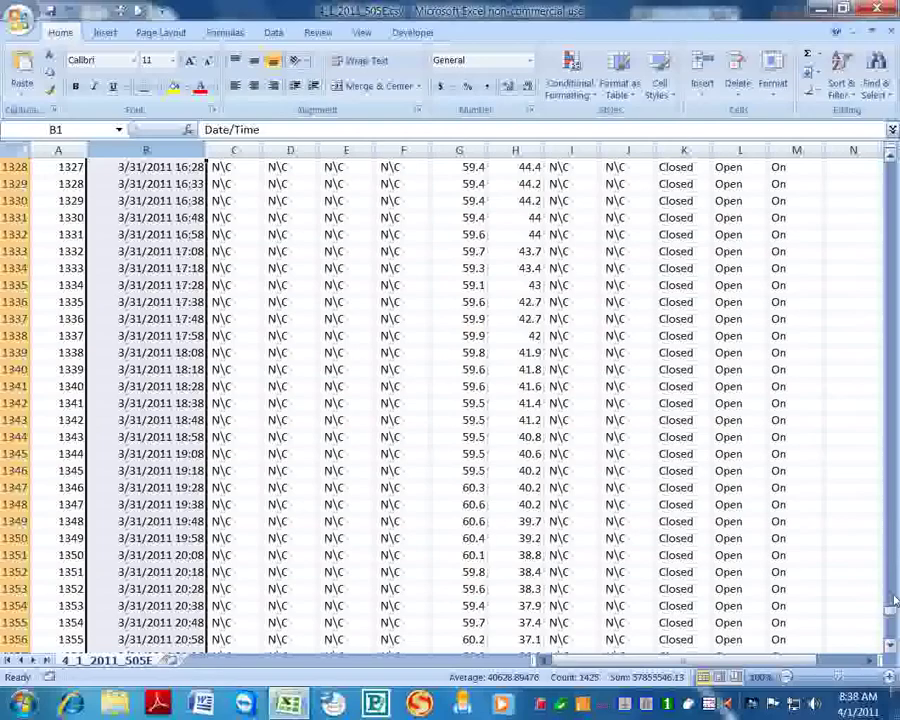
left_click_drag(890, 612, 890, 168)
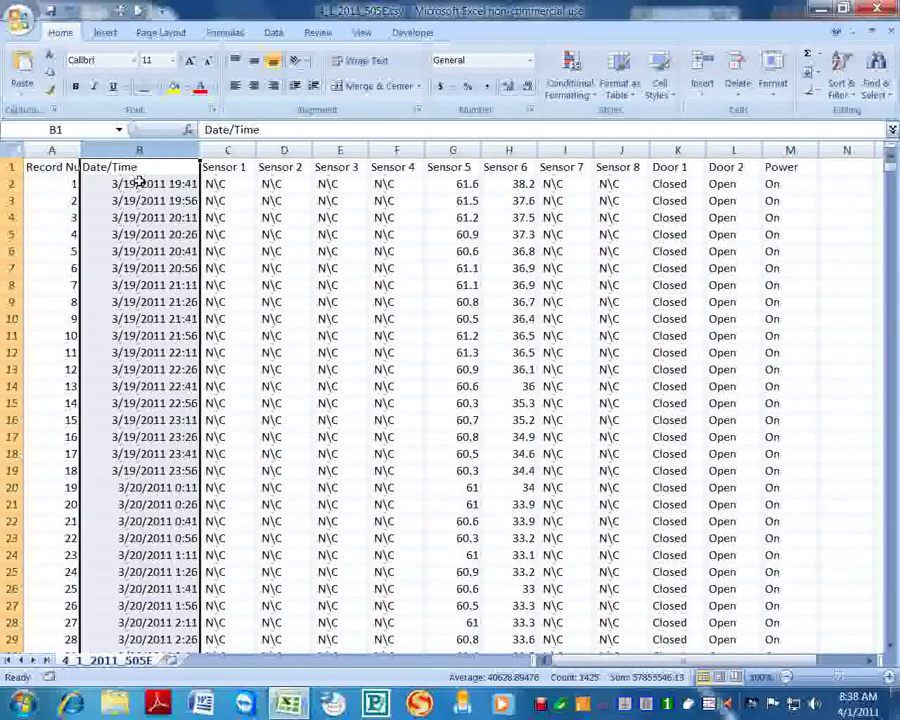
left_click(877, 10)
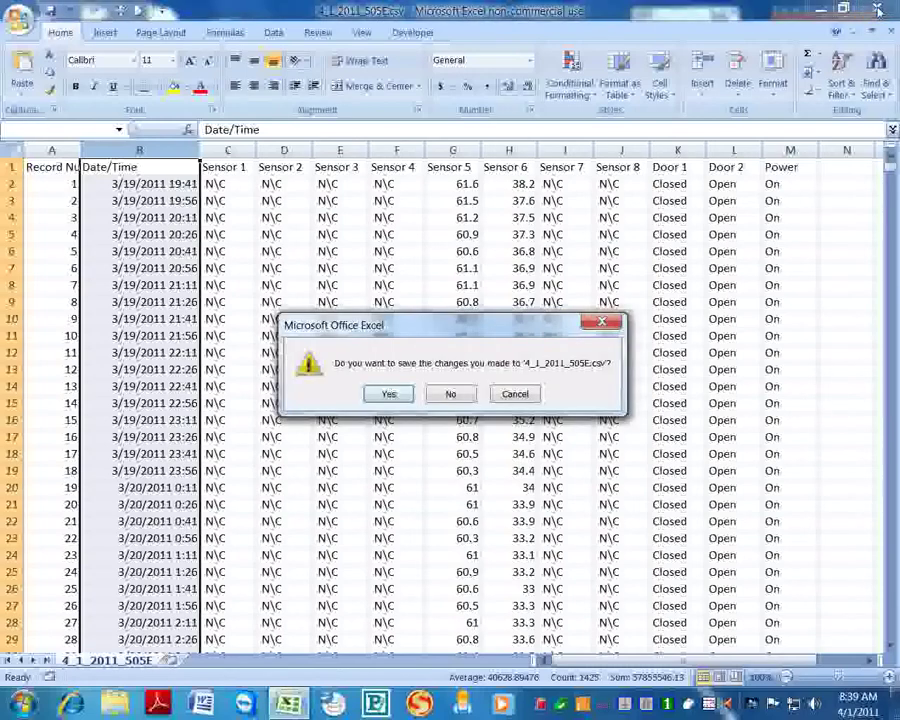
left_click(434, 396)
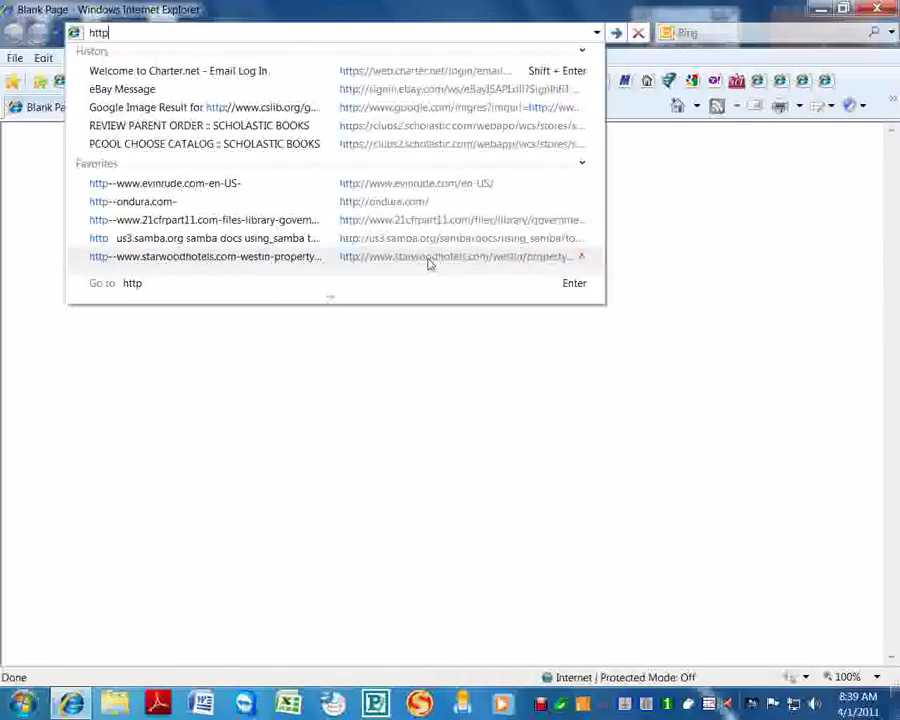
type("192.168.1.40/")
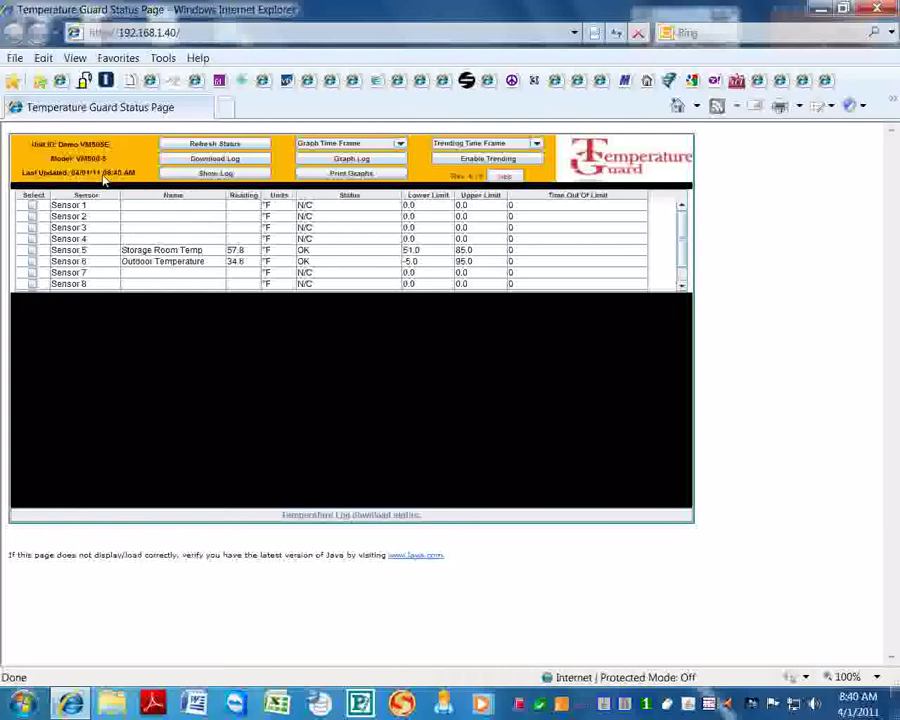
Step: Run Download Log on the status page until the log download completes
left_click(224, 161)
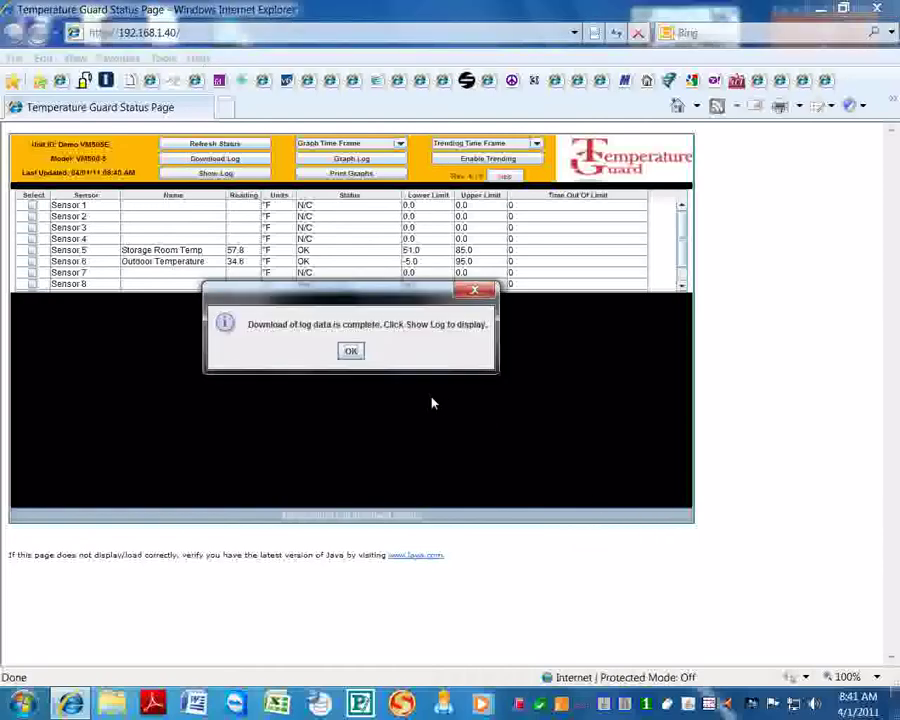
Step: Show the log and graph Sensor 5 (Storage Room Temp) with Sensor 6 (Outdoor Temperature)
left_click(351, 353)
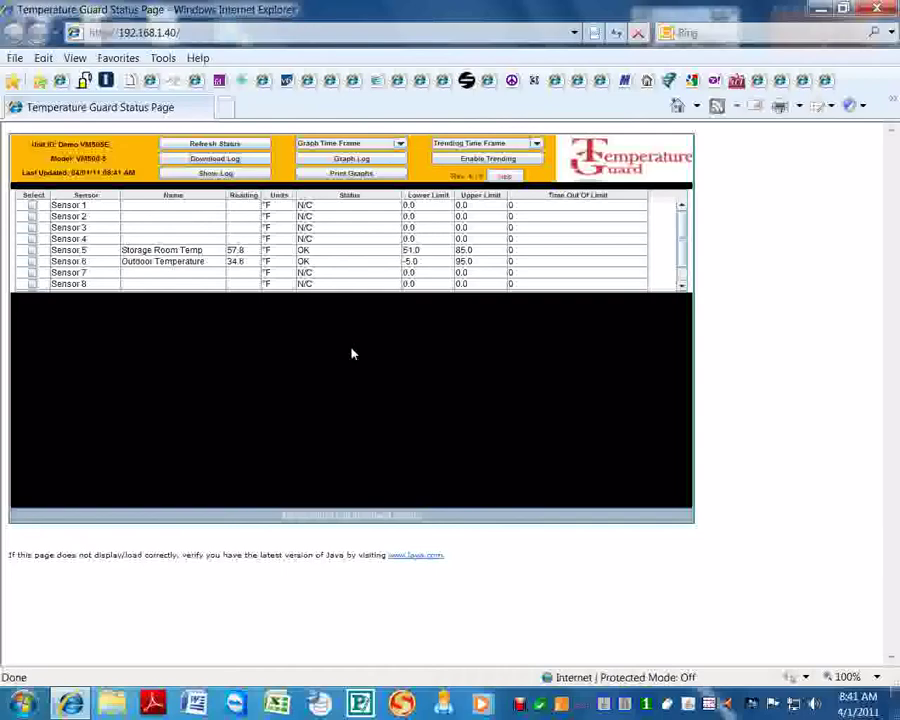
left_click(216, 174)
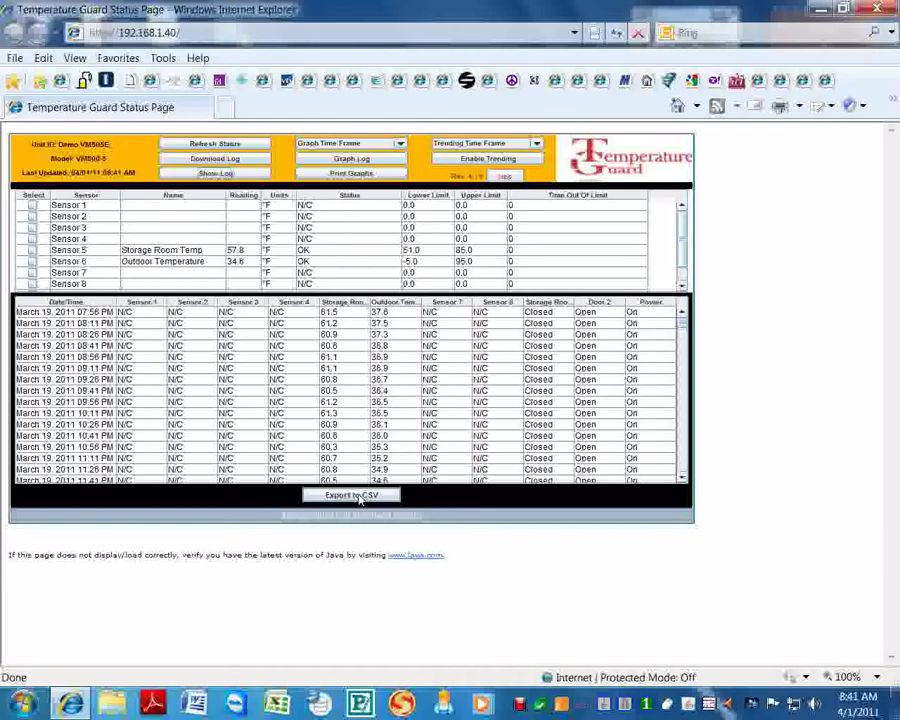
left_click(32, 250)
left_click(32, 261)
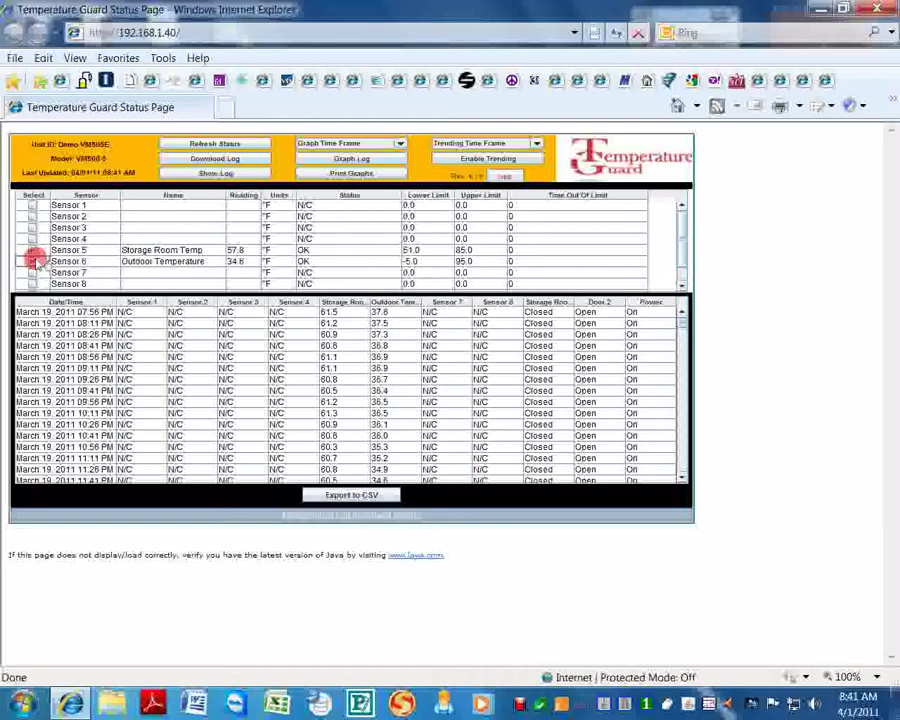
left_click(351, 158)
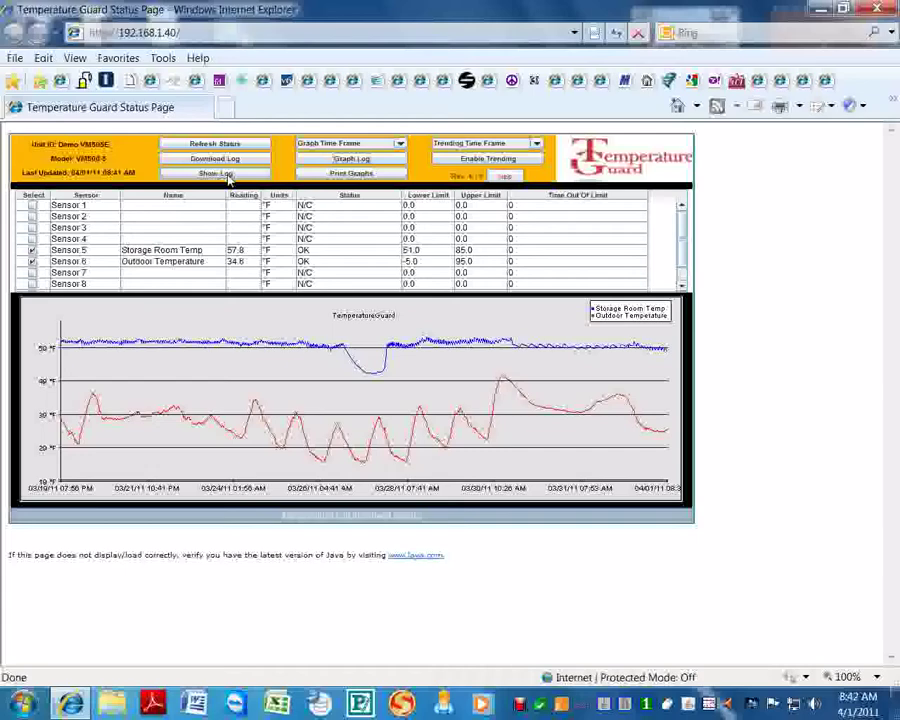
Step: Export the sensor log to the Desktop as demo.csv and show the desktop
left_click(222, 174)
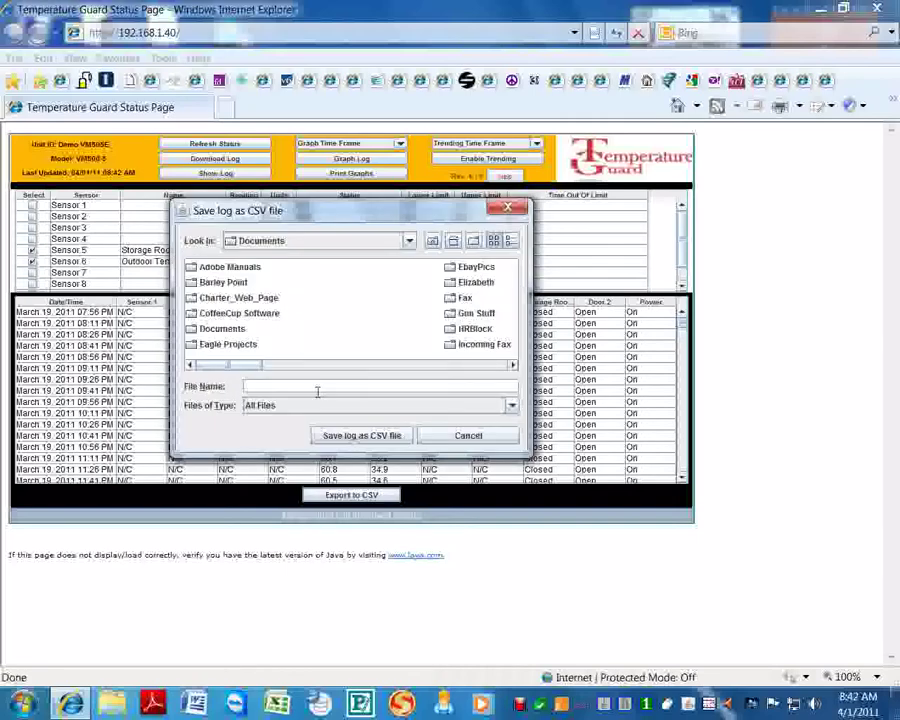
left_click(409, 241)
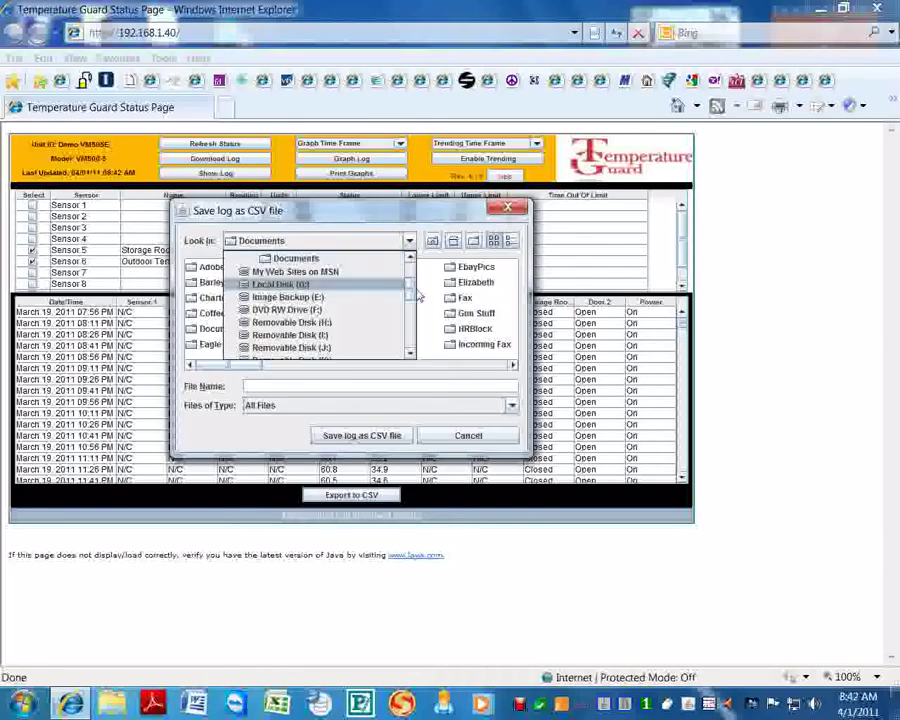
scroll(413, 297, "up", 3)
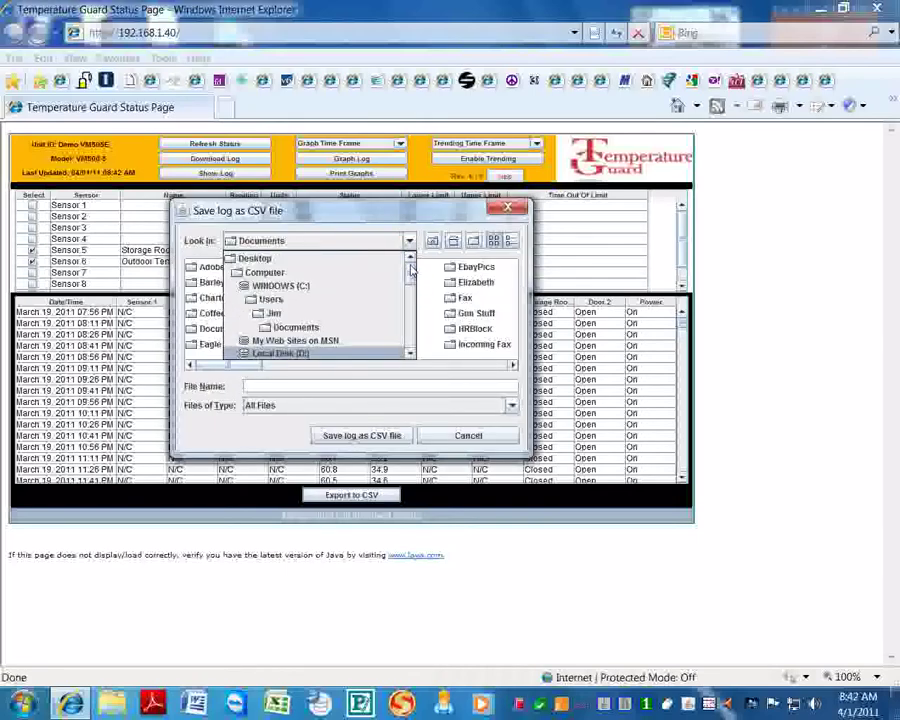
left_click(301, 264)
left_click(303, 387)
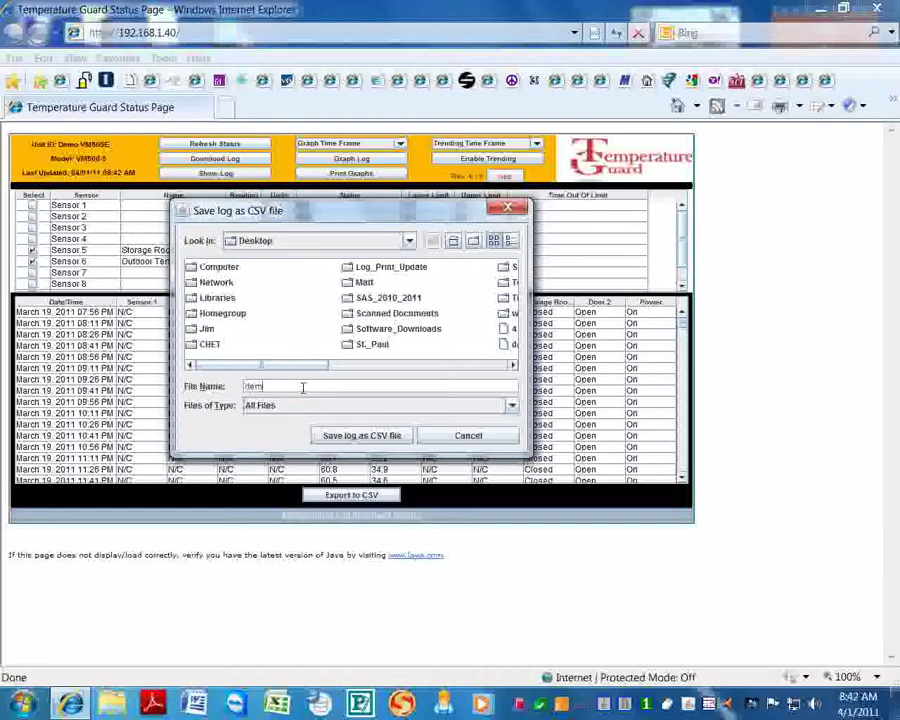
left_click(355, 434)
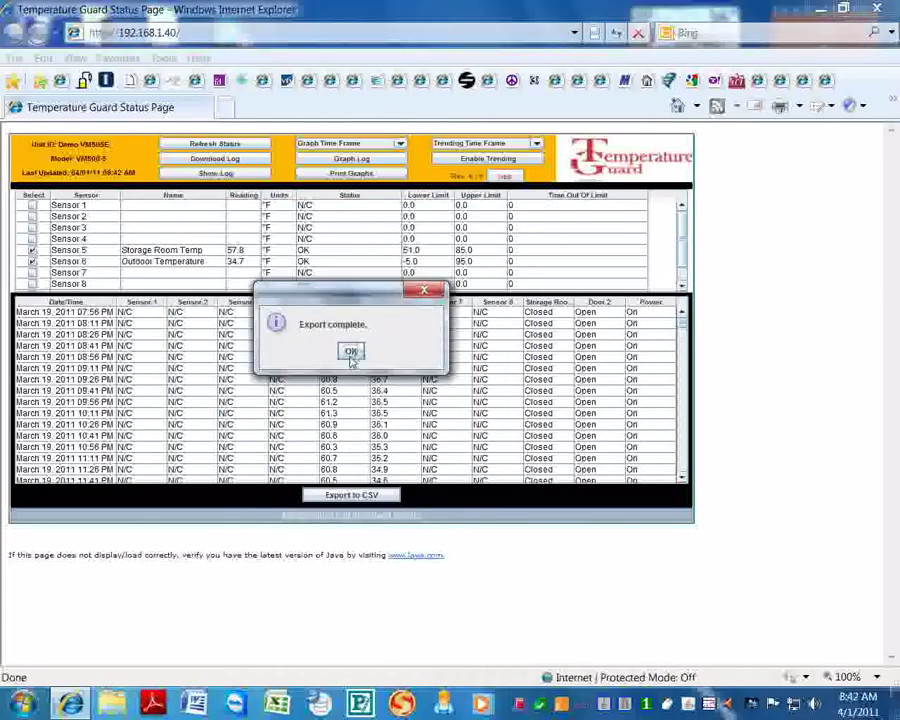
left_click(353, 355)
key("super+d")
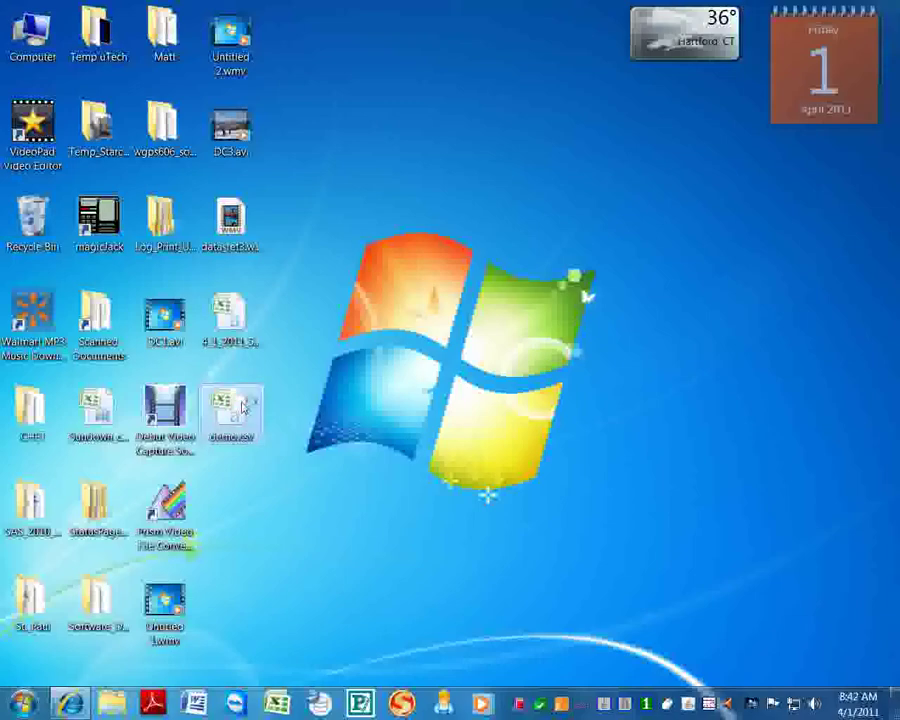
Step: Open demo.csv, widen Date/Time column A and column J, then close Excel without saving
double_click(232, 410)
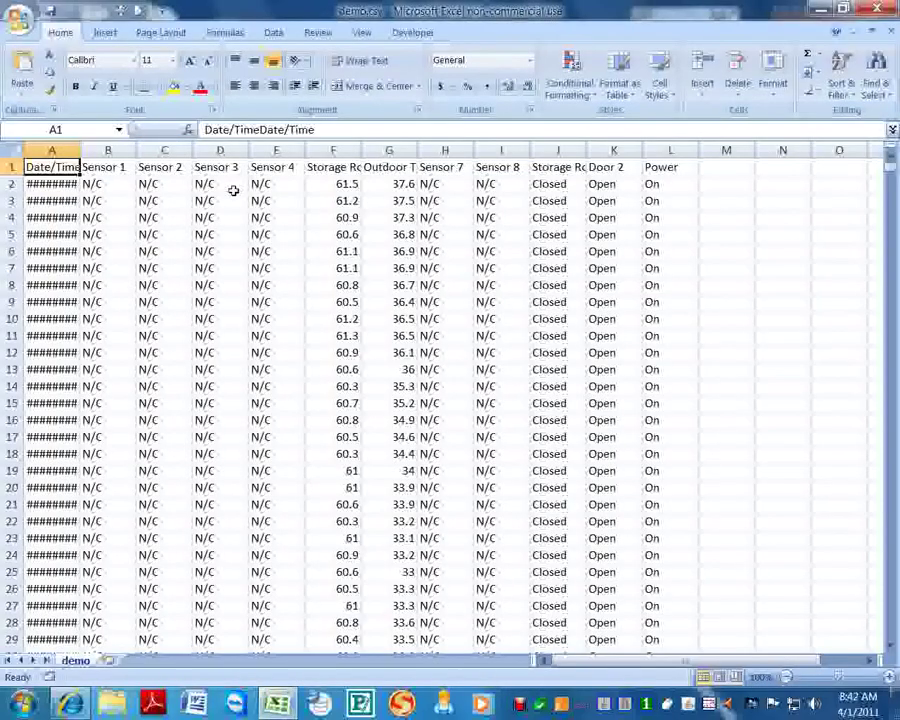
left_click(65, 150)
left_click_drag(82, 152, 166, 152)
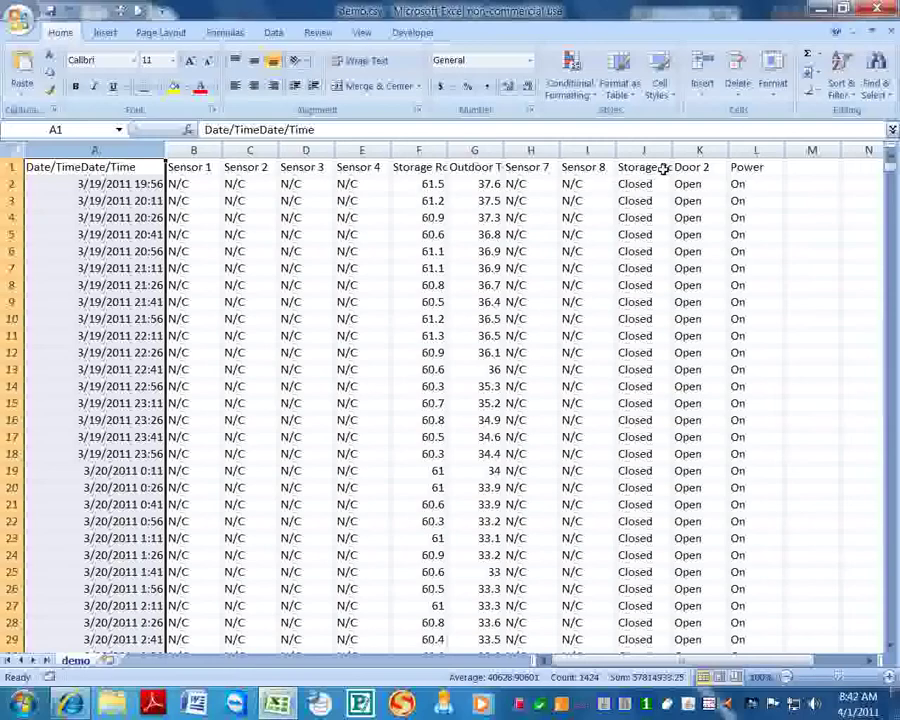
left_click_drag(662, 160, 704, 158)
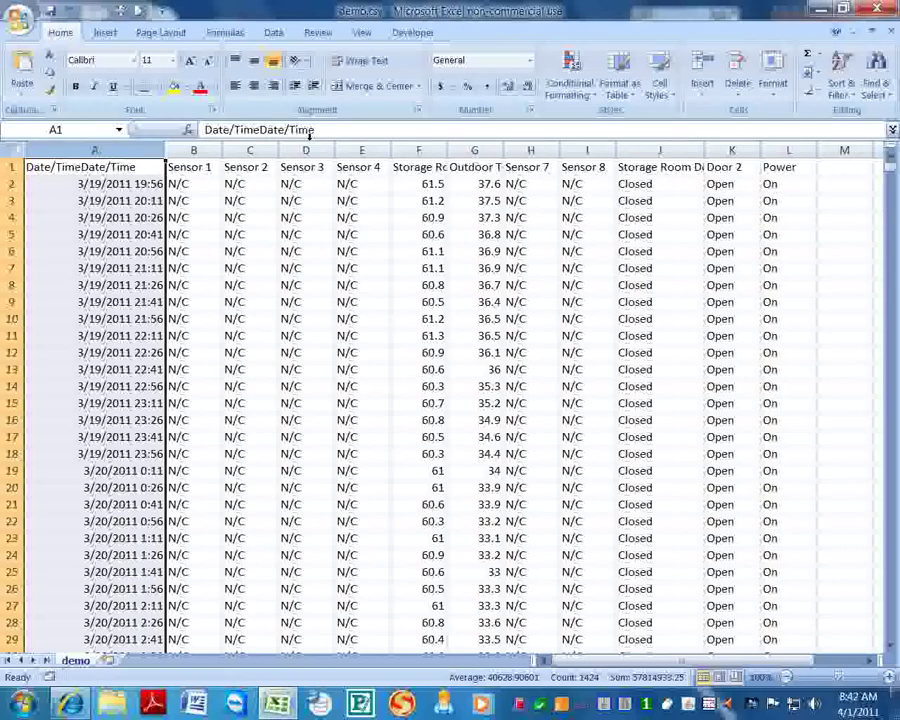
left_click(887, 10)
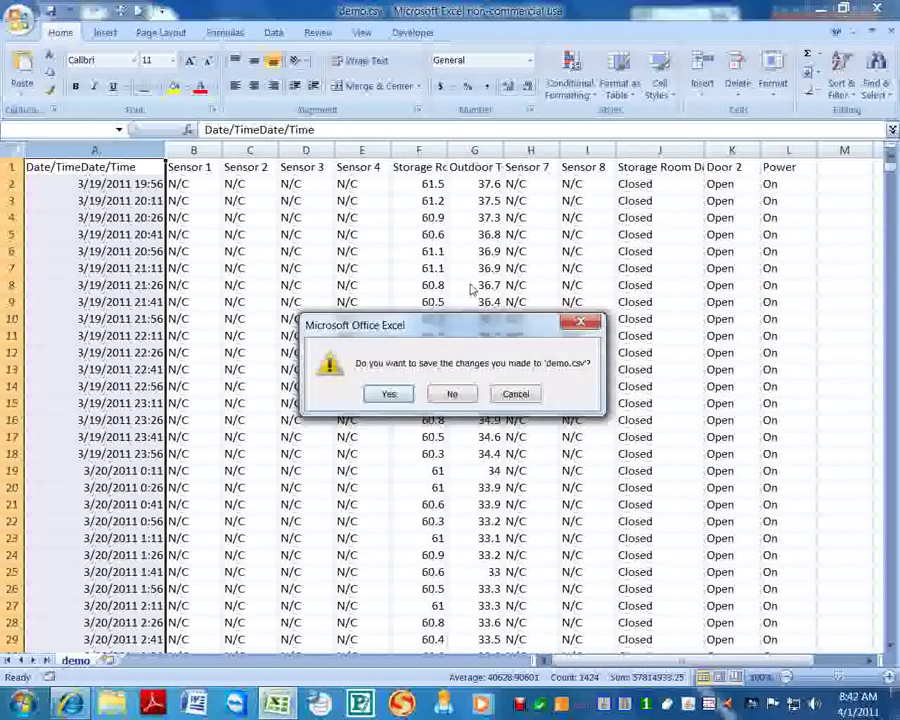
left_click(458, 393)
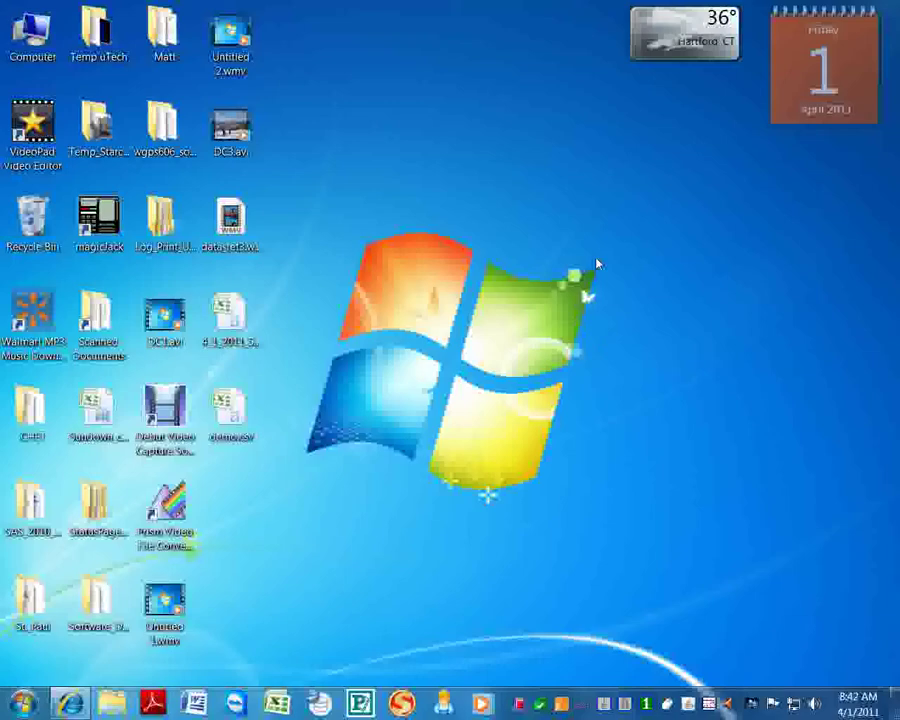
Step: Close the status page and launch Data Capture Graphing from Start > All Programs > Temperature Guard
left_click(67, 703)
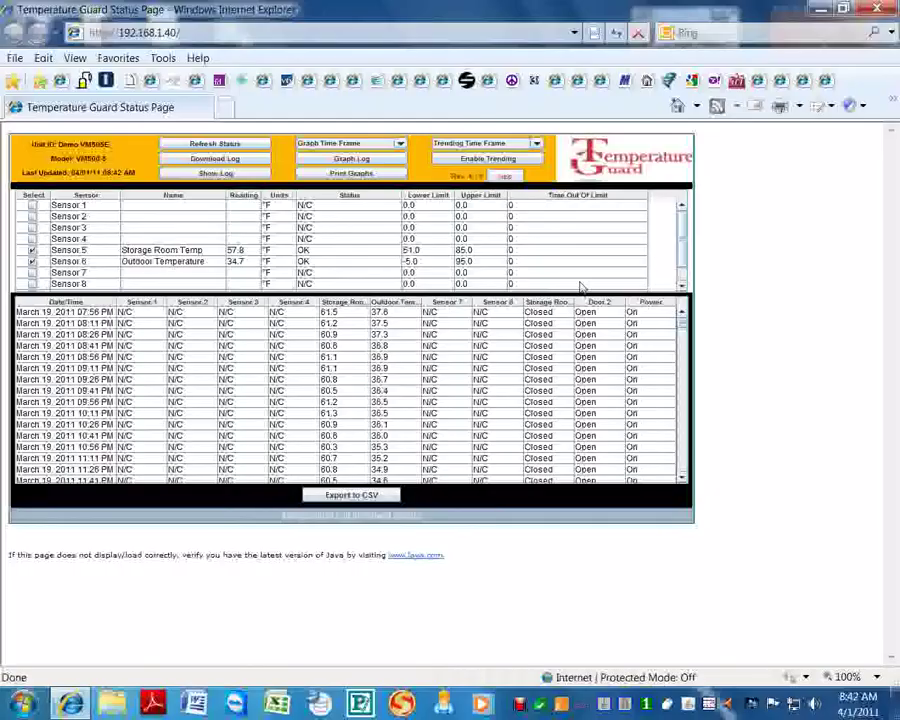
left_click(893, 8)
left_click(22, 703)
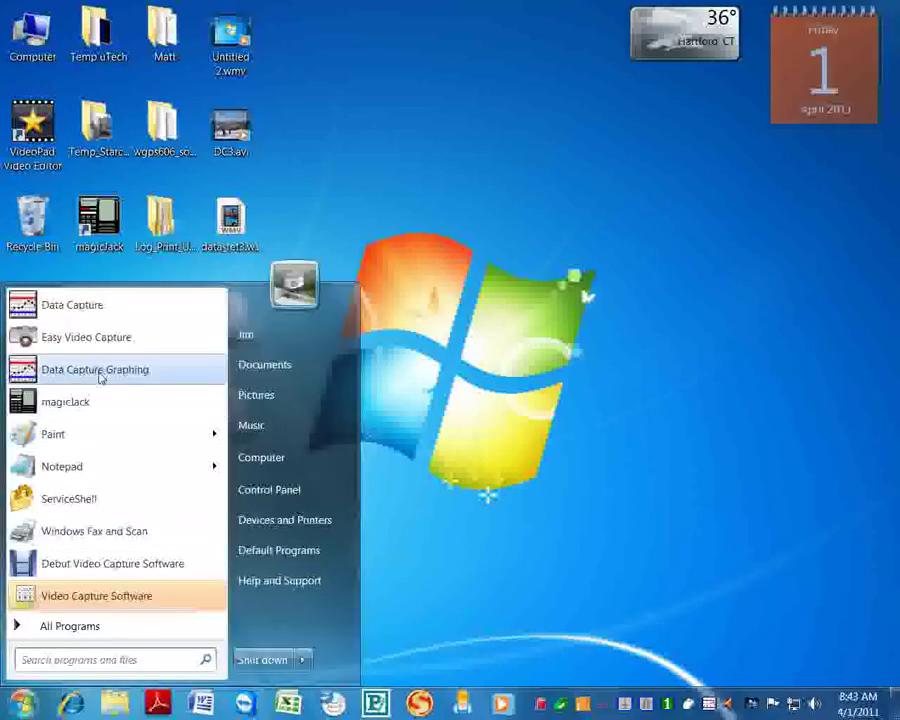
left_click(95, 623)
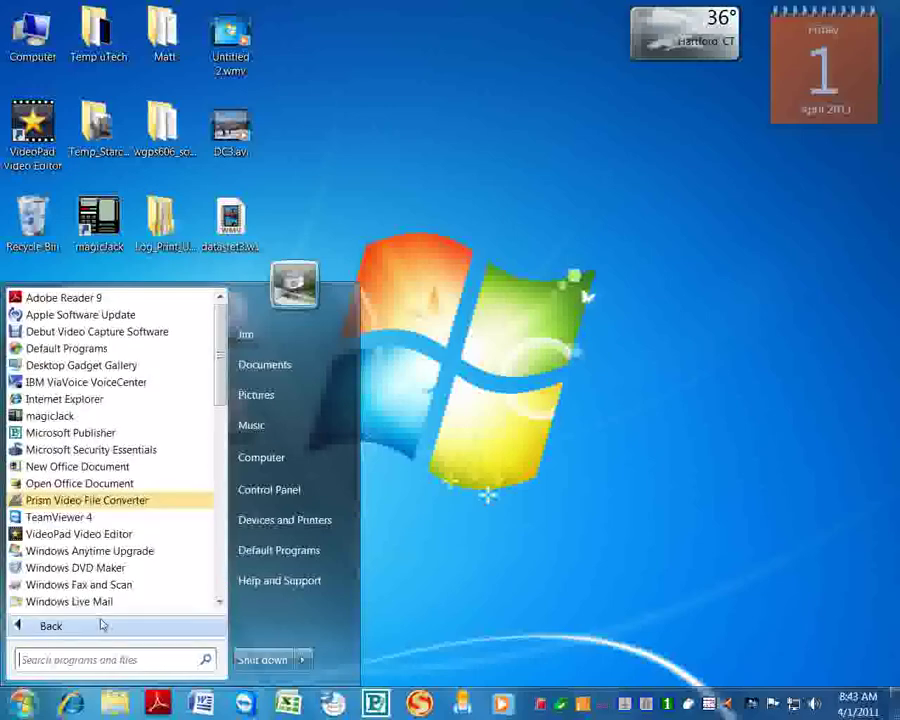
left_click_drag(221, 366, 227, 515)
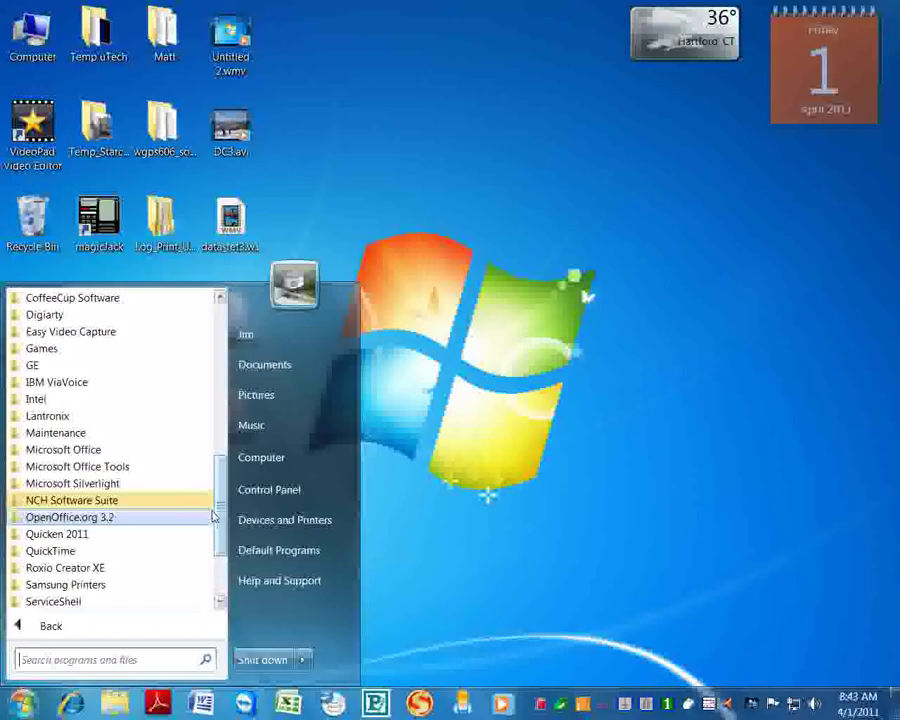
scroll(222, 524, "down", 3)
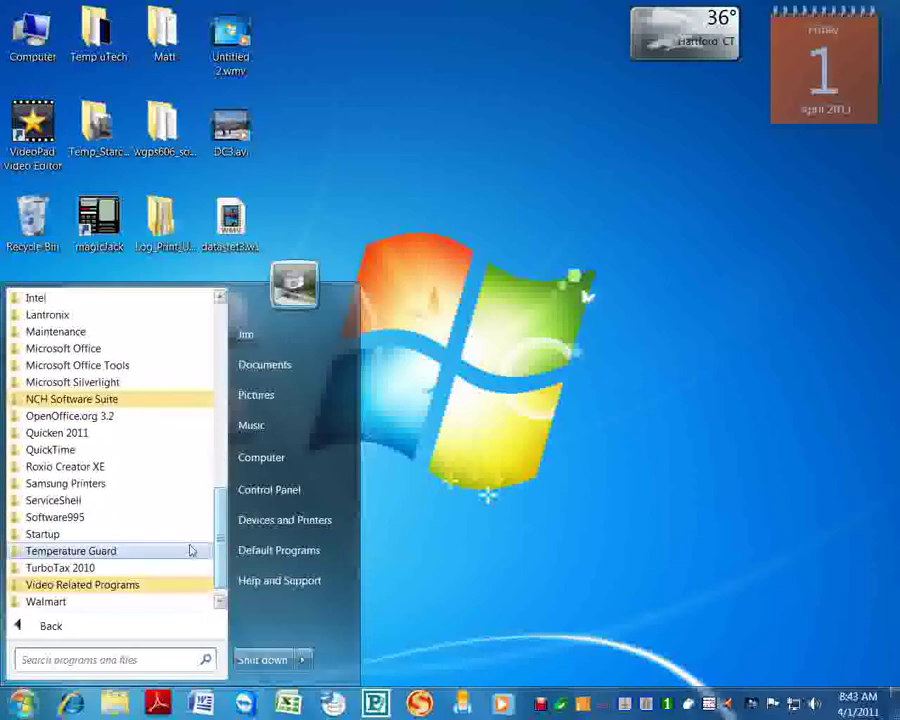
left_click(137, 551)
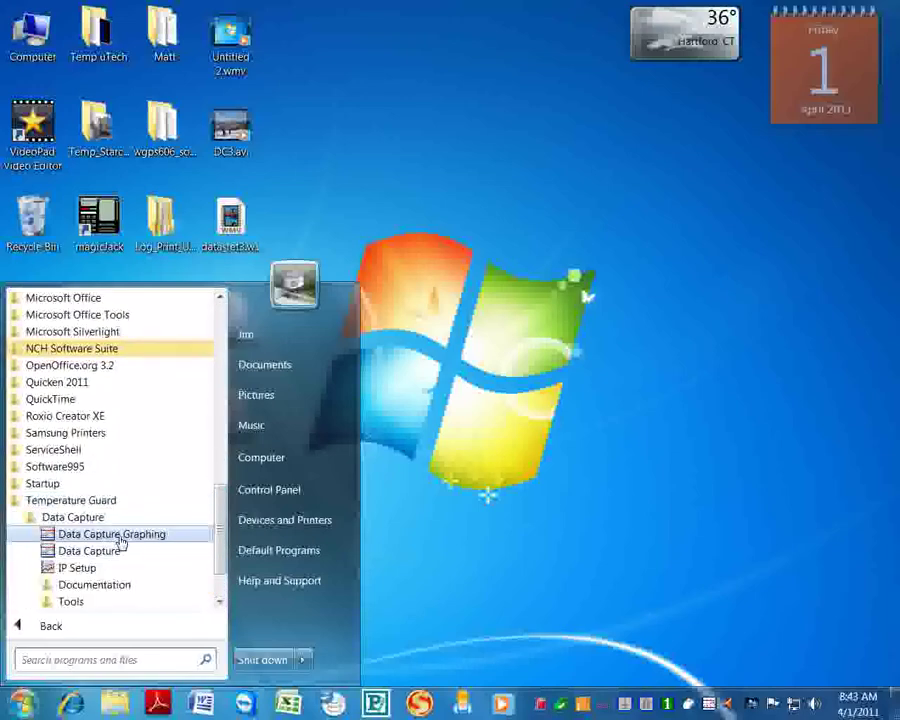
left_click(118, 534)
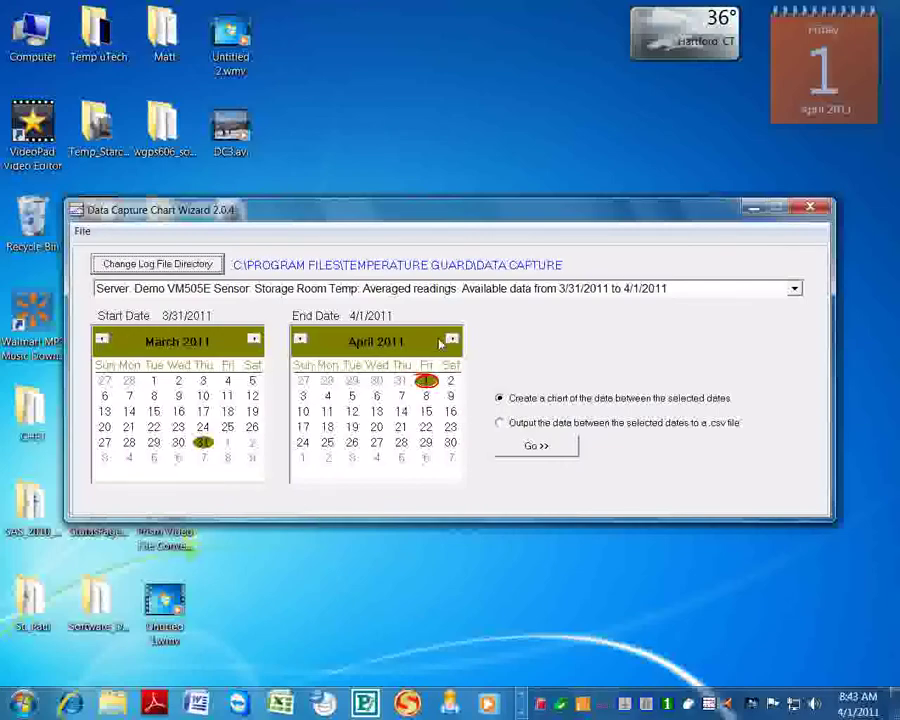
Step: Select Outdoor Temperature All data, set the start date to March 31, 2011, and create the chart
left_click(795, 289)
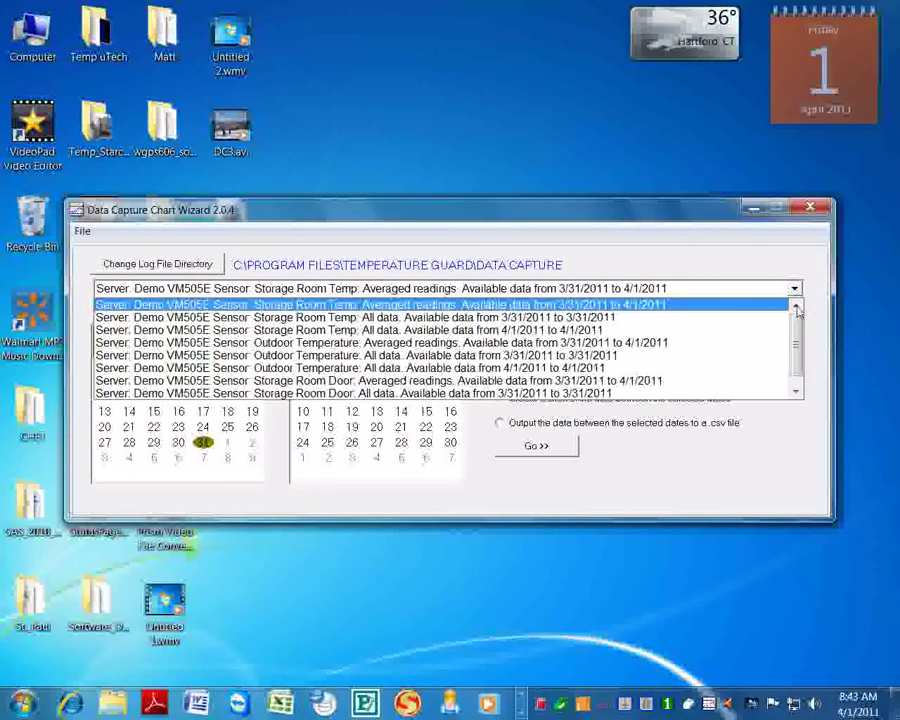
scroll(796, 347, "down", 2)
scroll(796, 346, "up", 2)
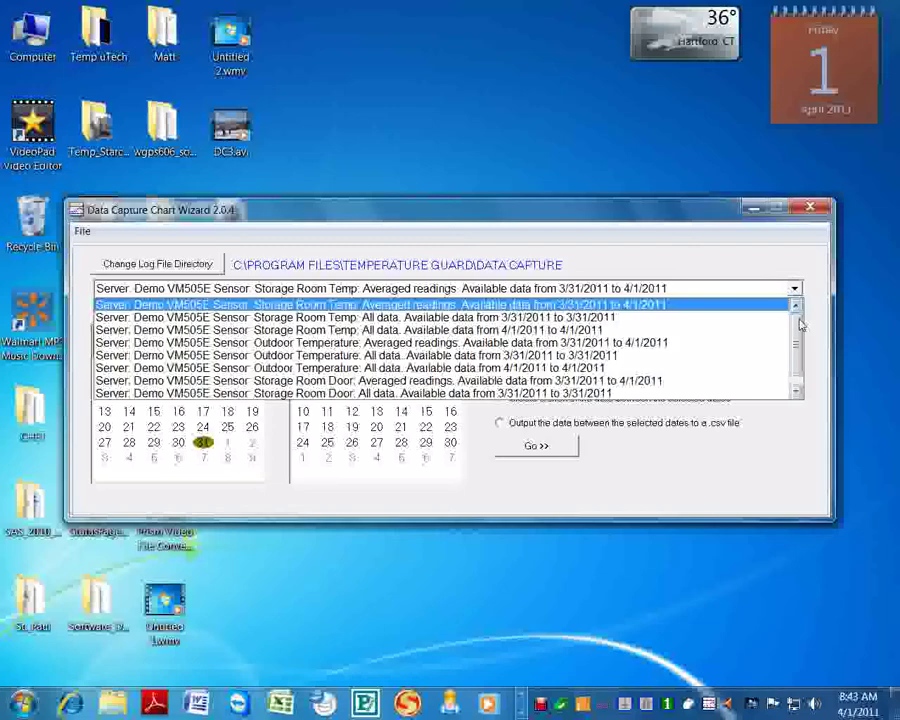
scroll(799, 335, "down", 1)
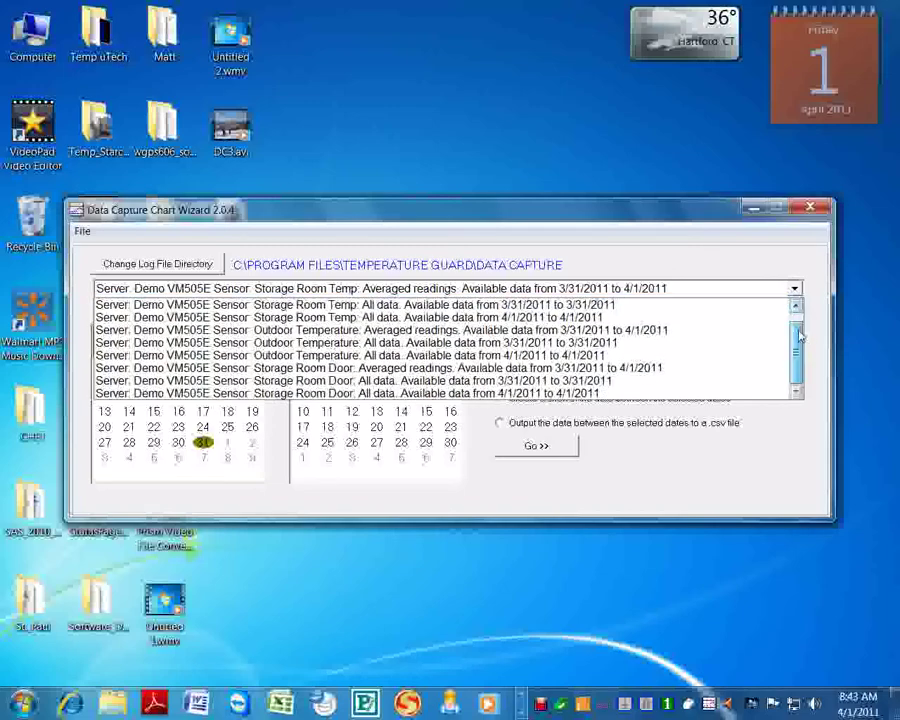
scroll(799, 320, "up", 1)
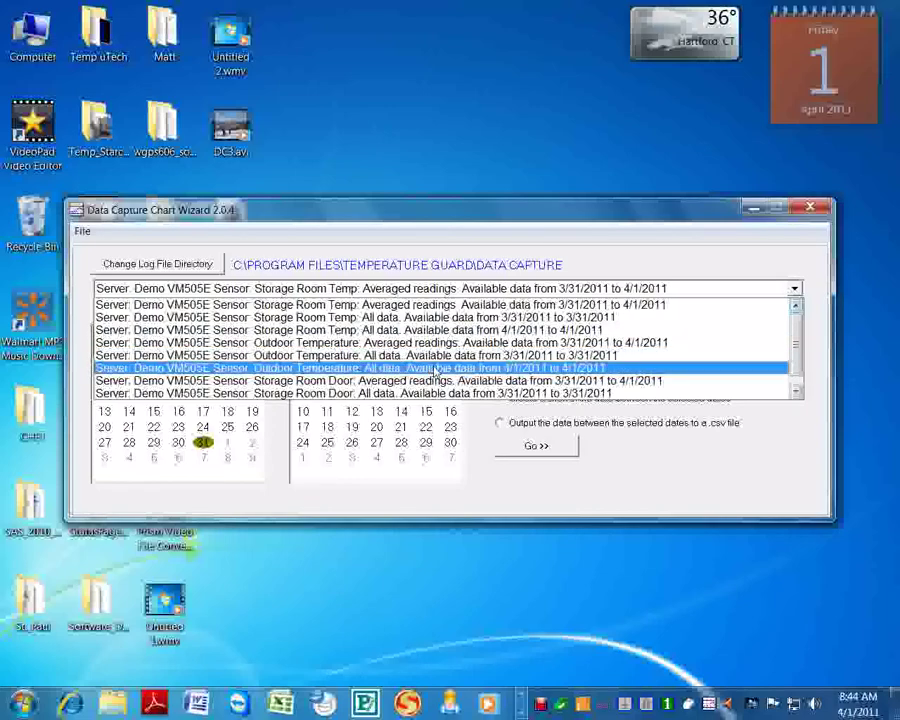
left_click(436, 372)
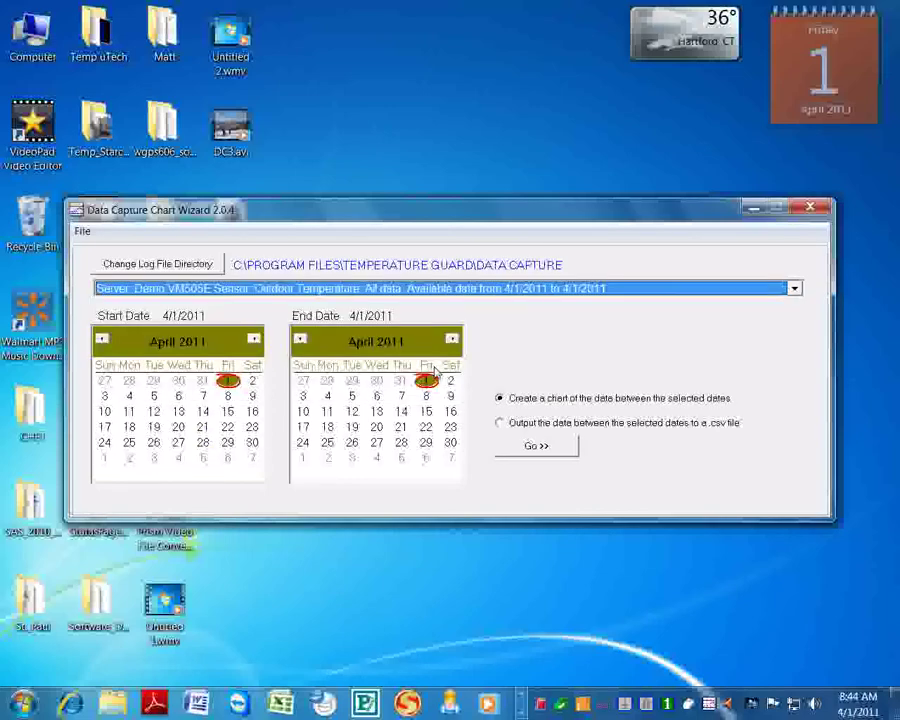
left_click(203, 383)
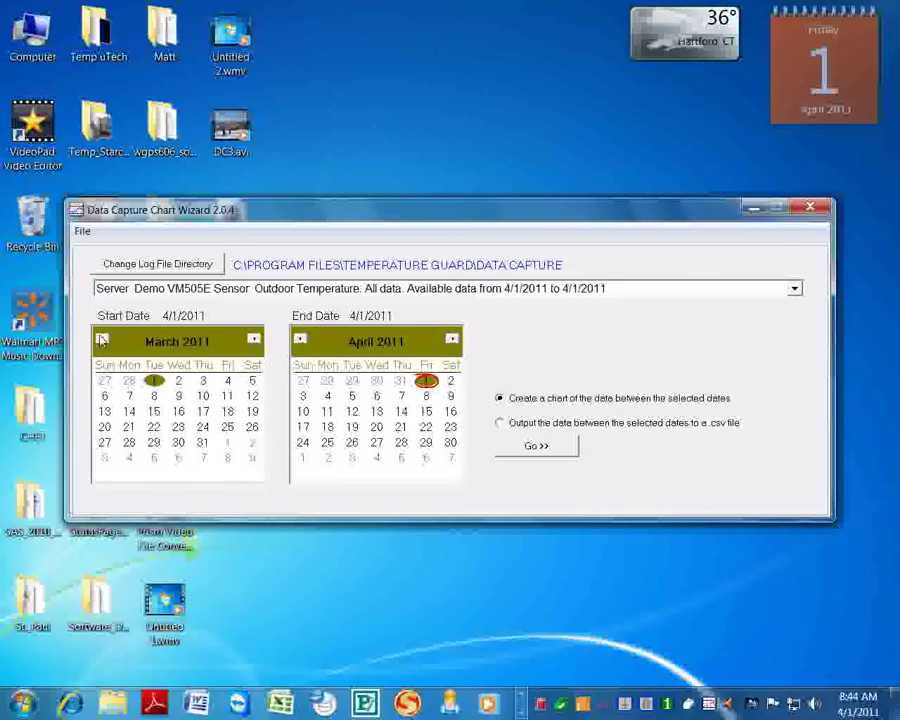
left_click(203, 443)
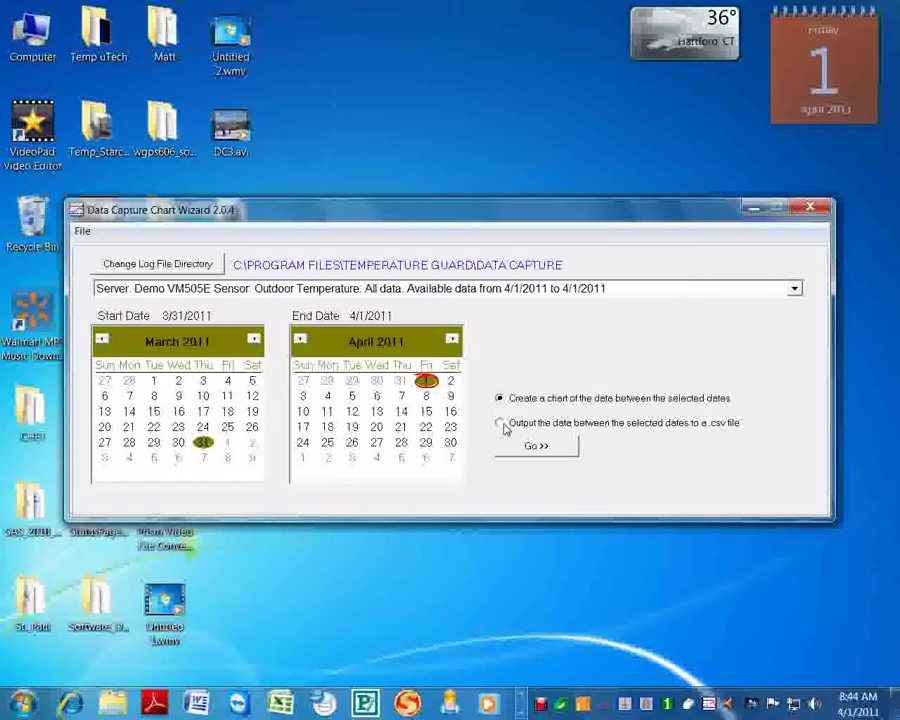
left_click(537, 450)
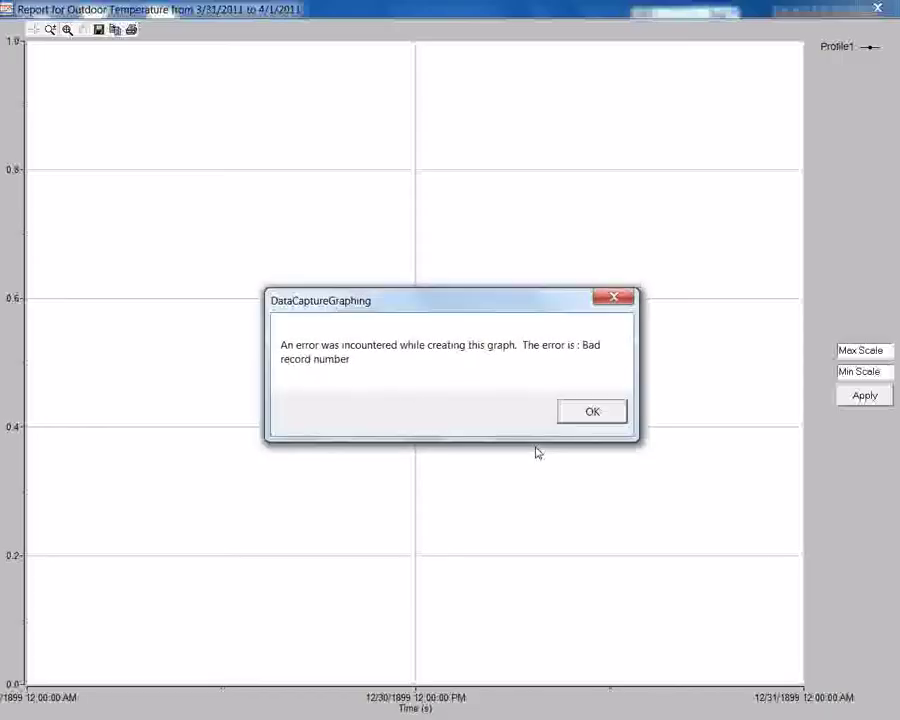
Step: Dismiss the 'Bad record number' error, close the report, and reset the start date to April 2011 with Create a chart selected
left_click(590, 416)
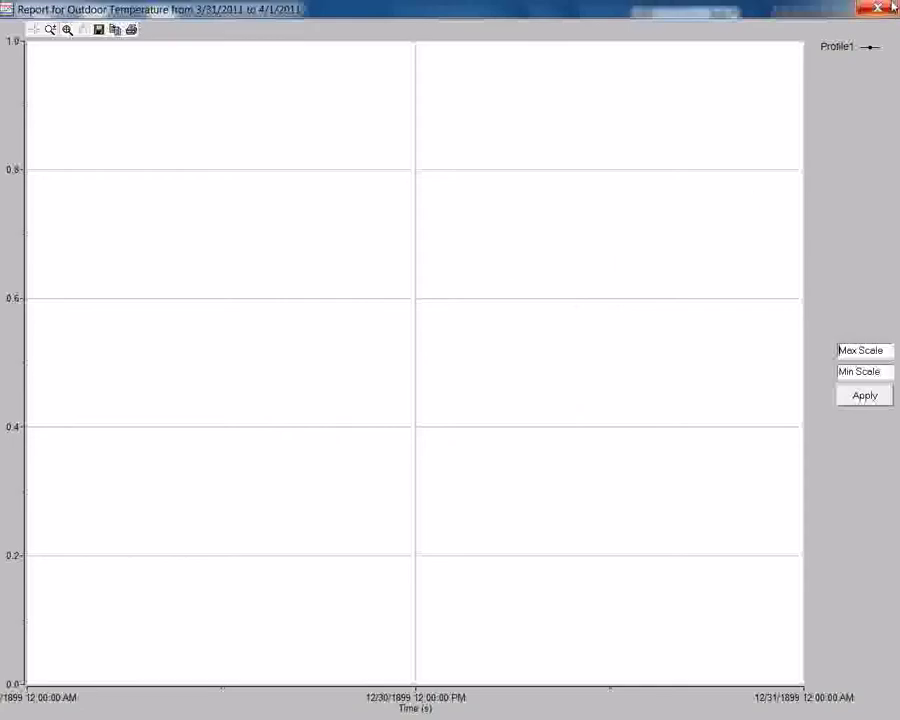
left_click(892, 8)
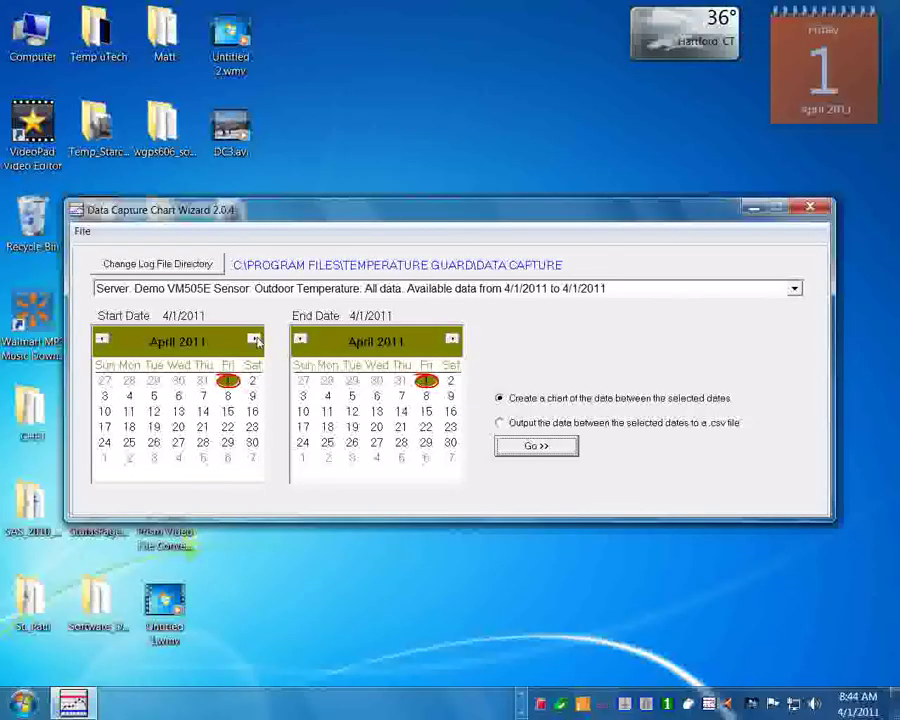
left_click(101, 339)
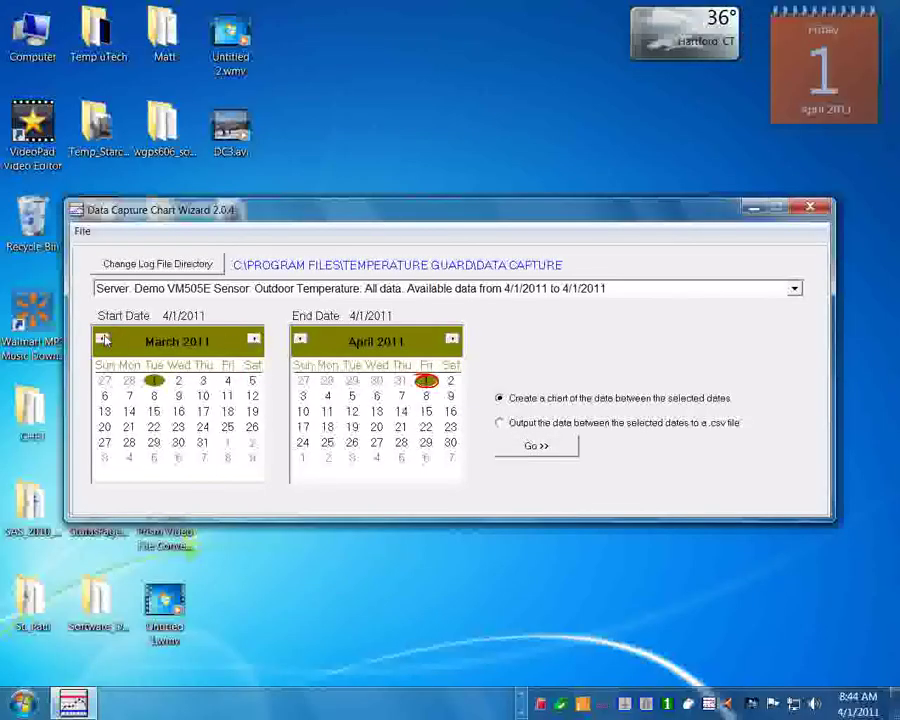
left_click(255, 340)
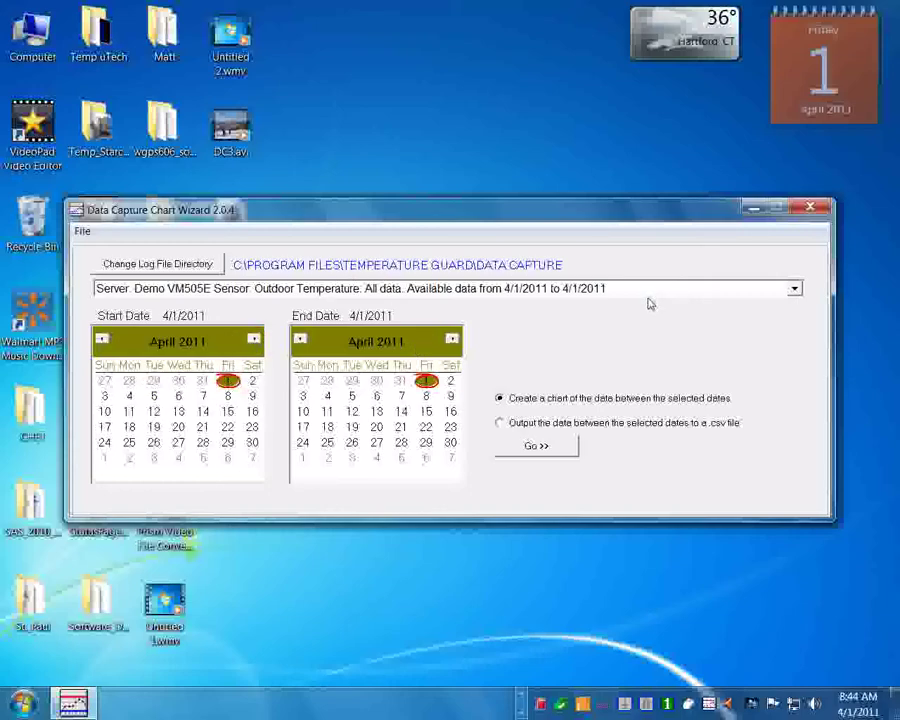
left_click(503, 420)
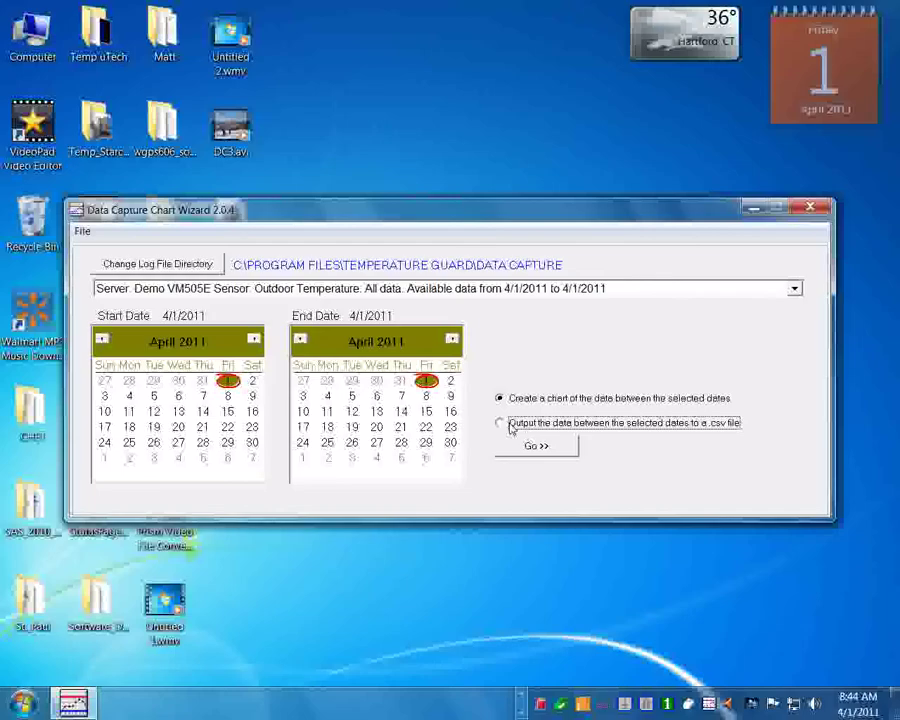
left_click(500, 398)
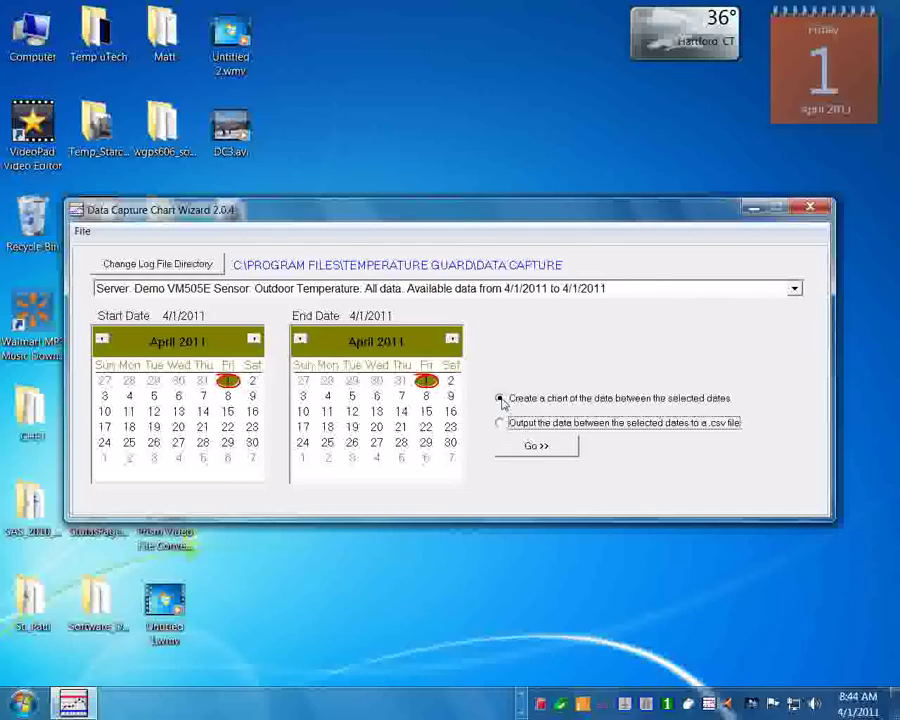
Step: Draw the Outdoor Temperature chart for April 1, 2011, then close the chart window
left_click(527, 452)
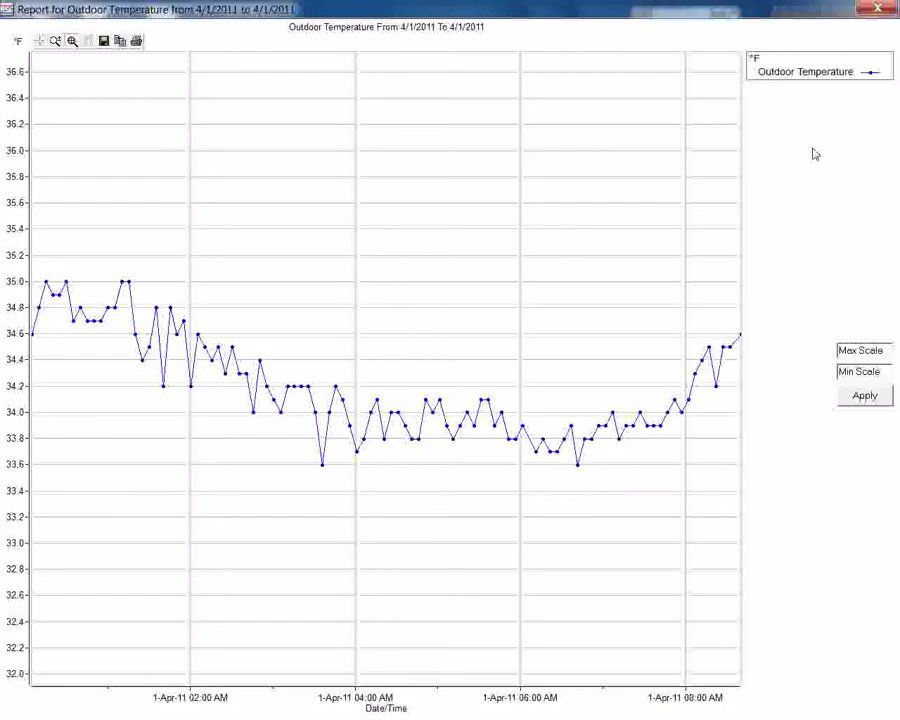
left_click(878, 8)
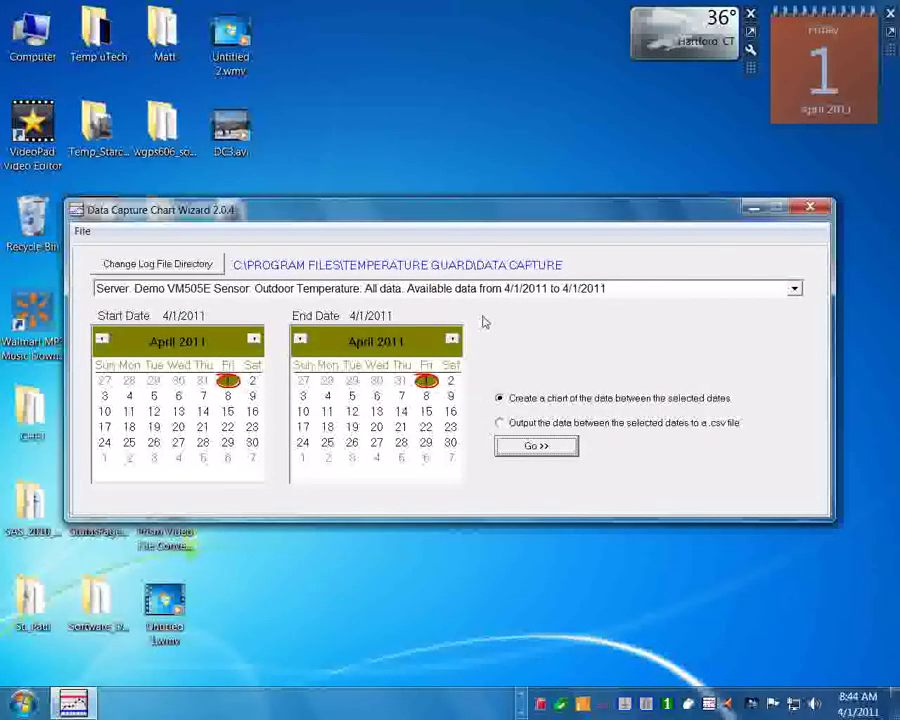
Step: Save the data as 'Outdoor Temperature 4-2011 to 4-2011.csv' on the Desktop and acknowledge the confirmation
left_click(501, 423)
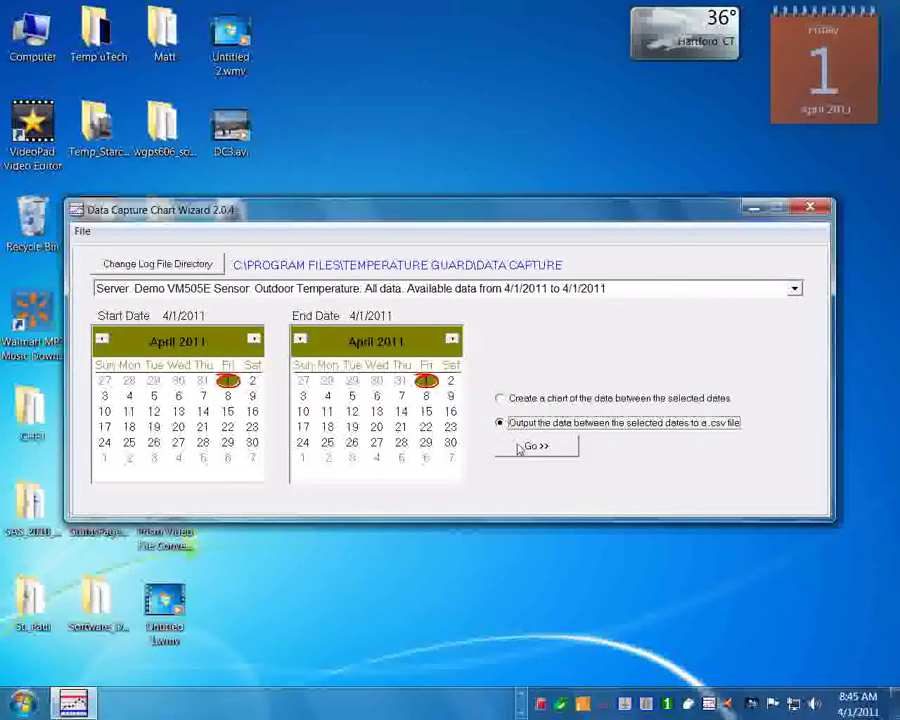
left_click(530, 448)
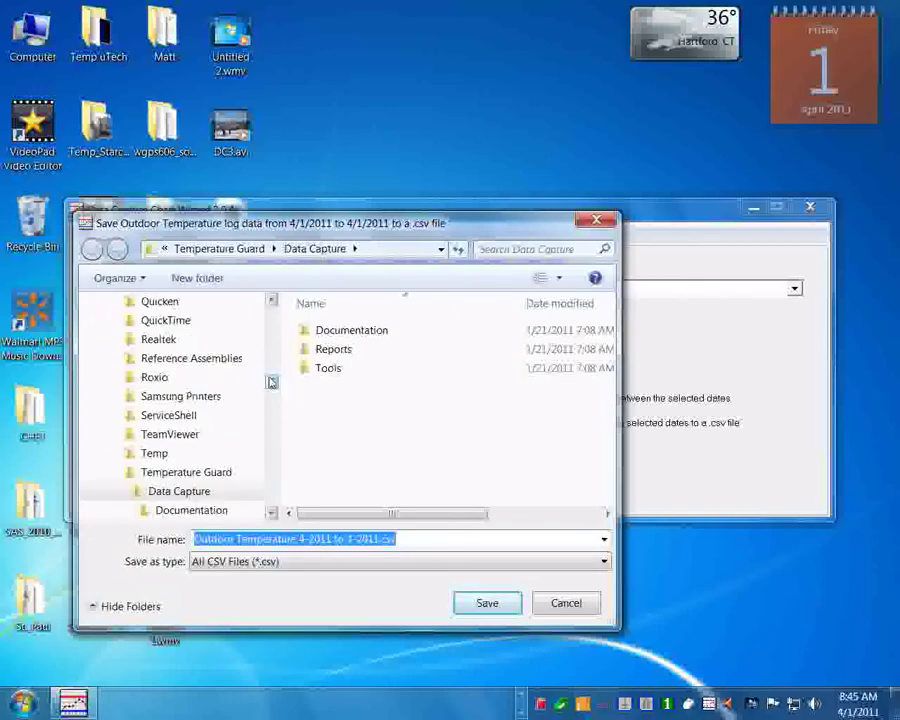
mouse_move(273, 384)
left_mouse_down()
mouse_move(273, 321)
mouse_move(279, 388)
left_mouse_up()
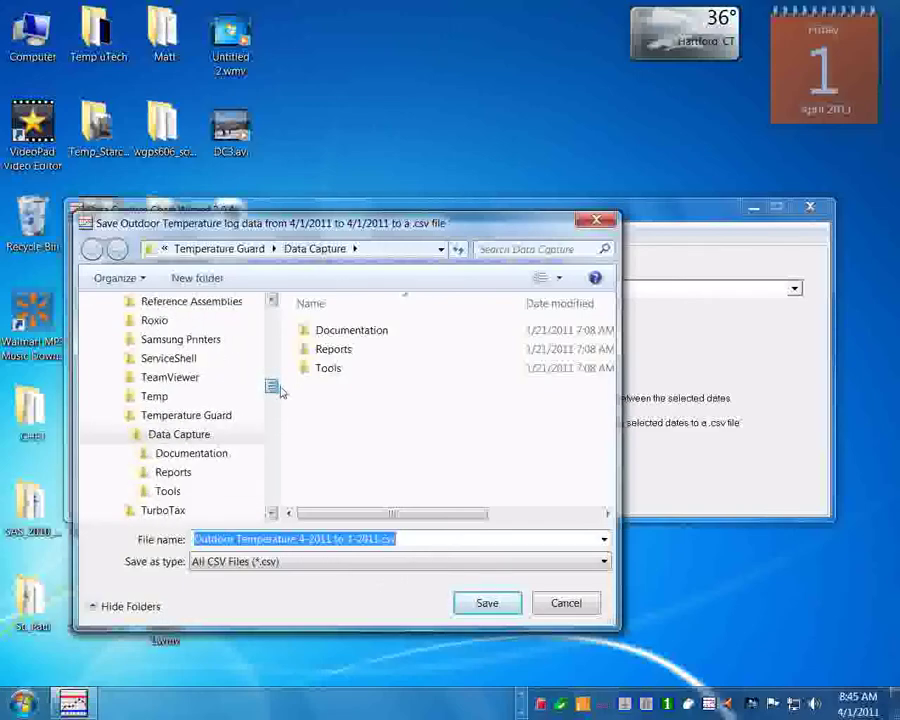
left_click(190, 434)
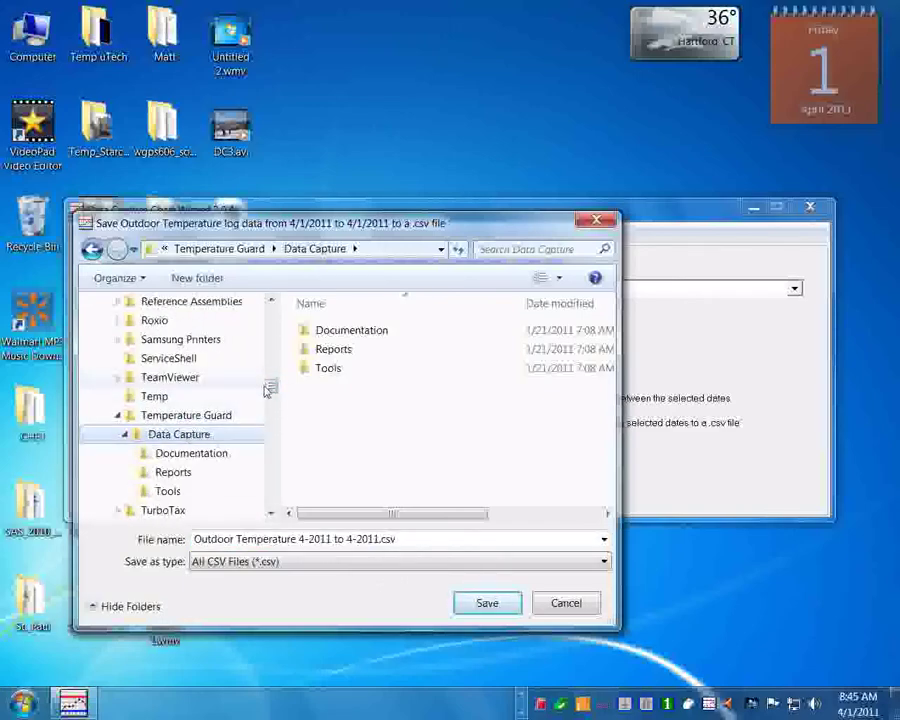
left_click_drag(270, 386, 280, 302)
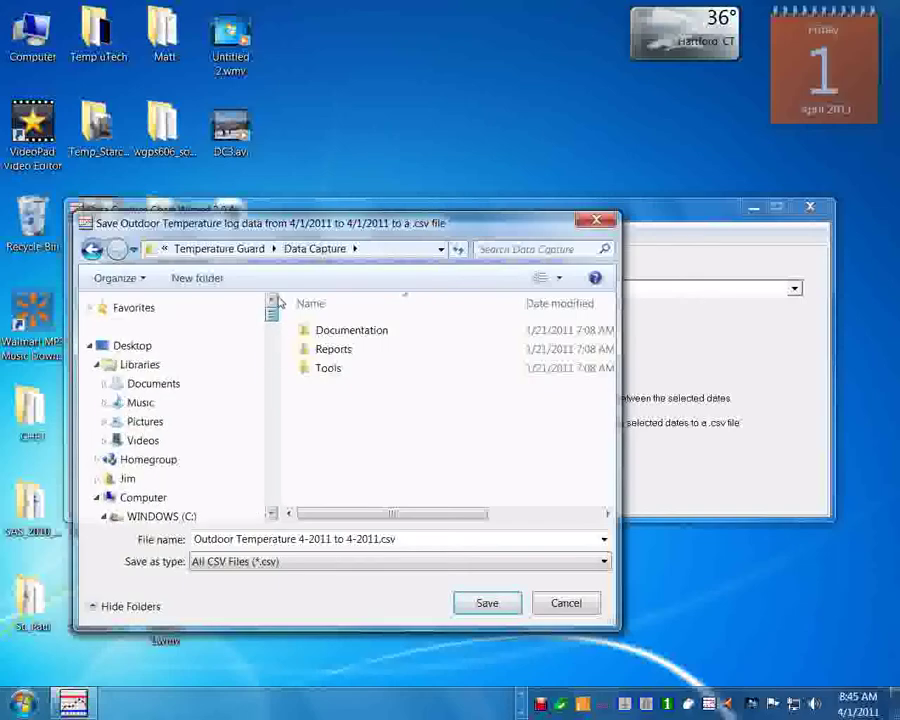
left_click(164, 348)
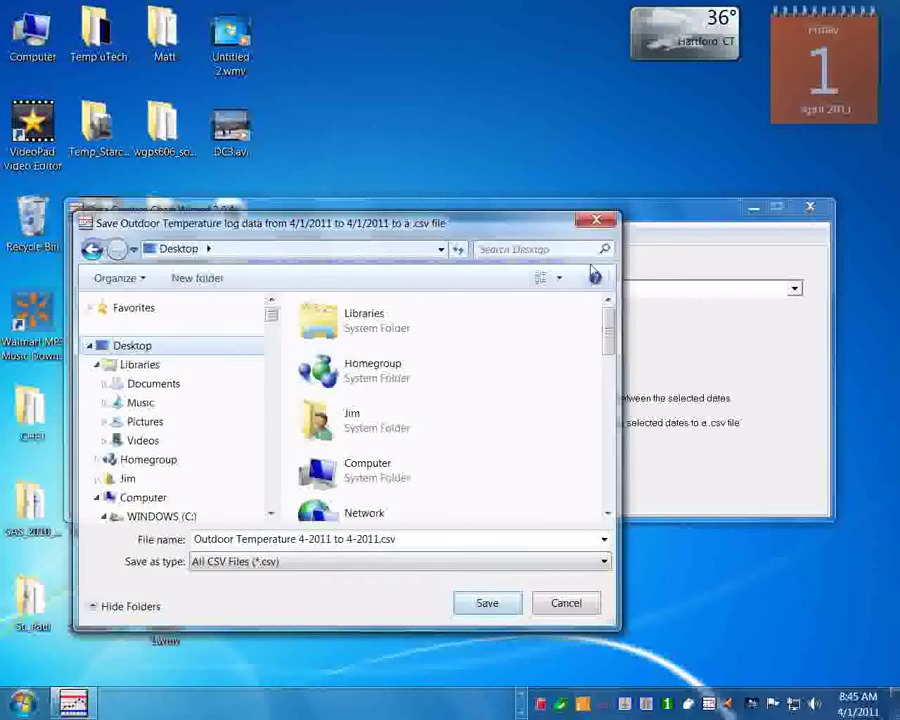
left_click_drag(568, 235, 750, 558)
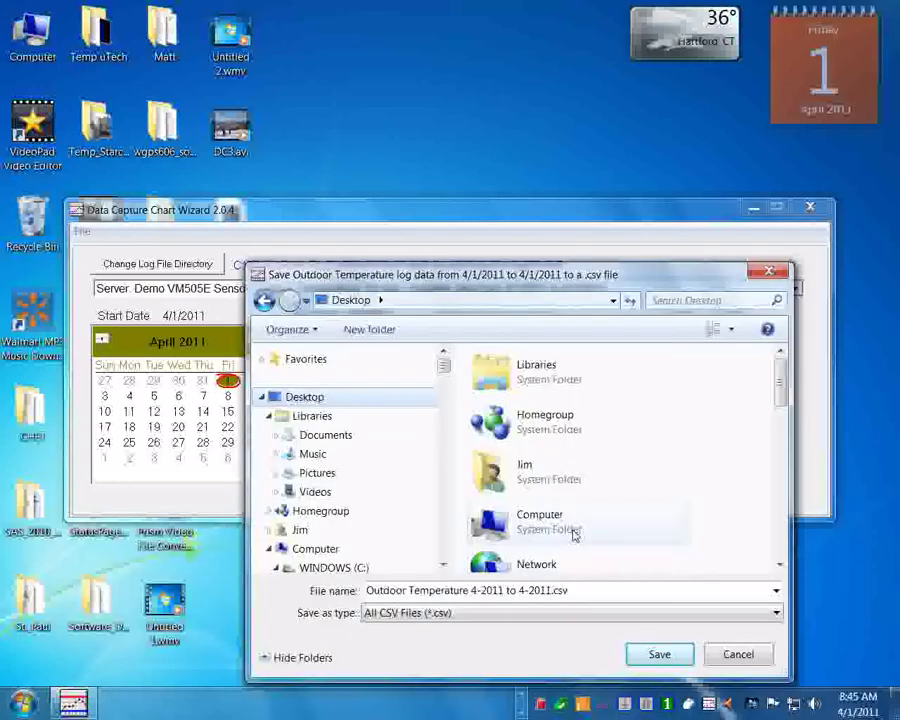
left_click_drag(646, 284, 500, 158)
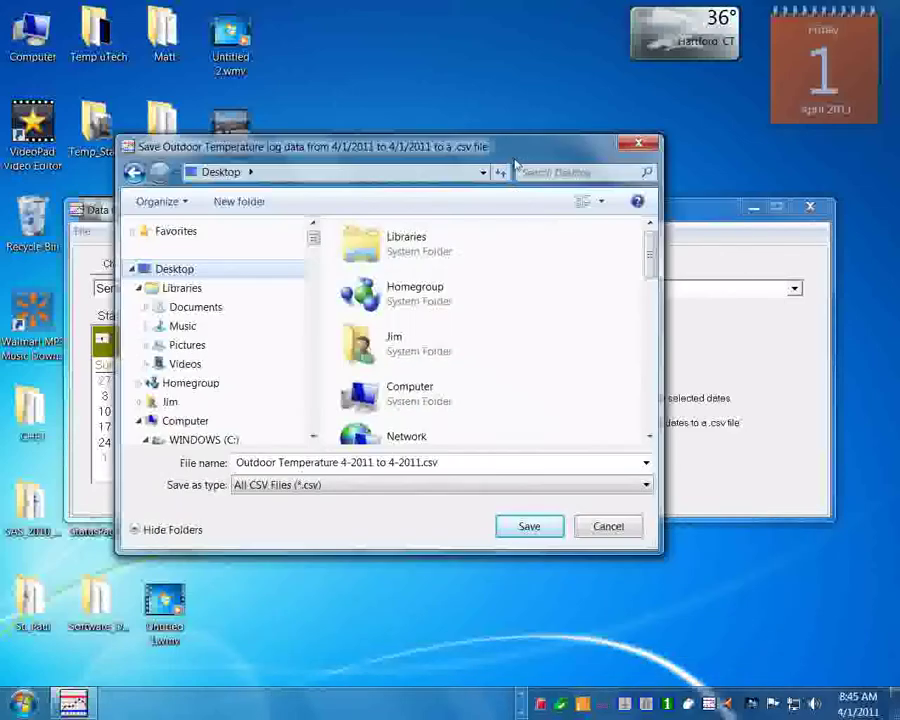
left_click(530, 525)
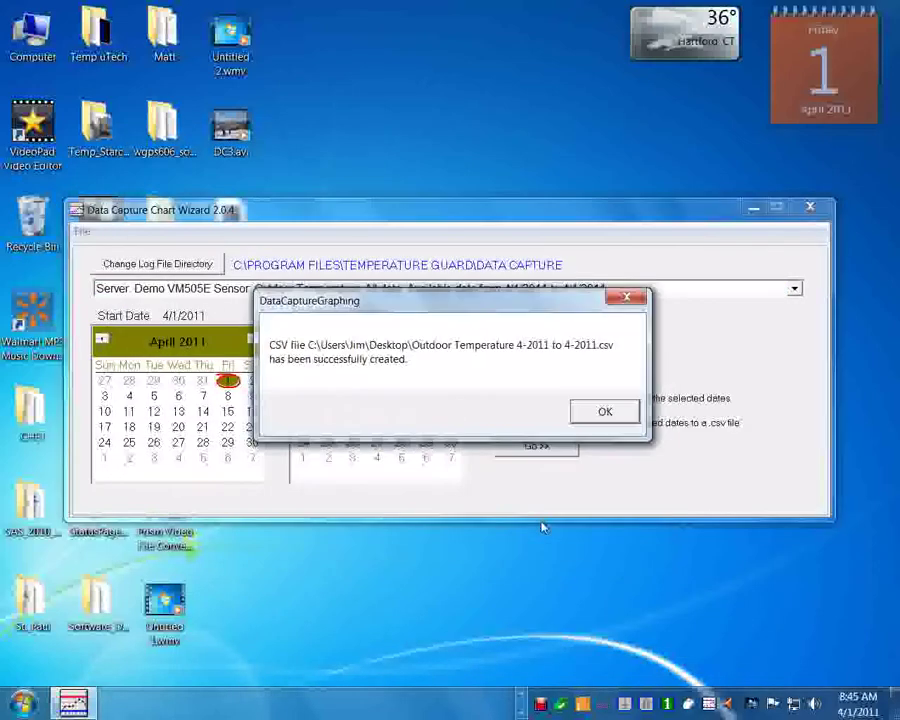
left_click(622, 406)
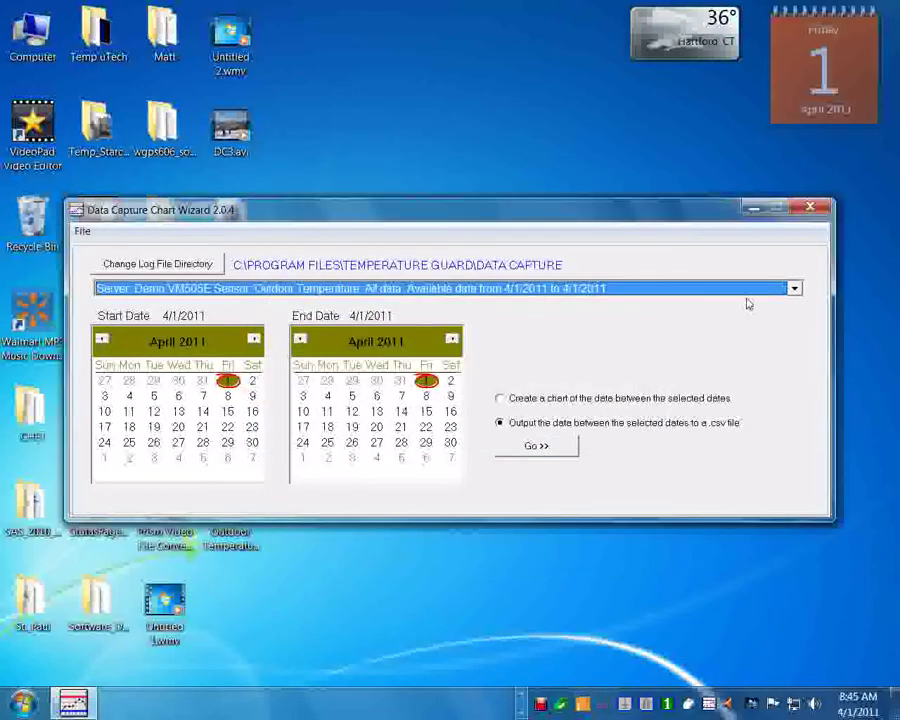
Step: Open 'Outdoor Temperature 4-2011 to 4-2011.csv' in Excel, widen the Date/Time column, then close without saving
left_click(755, 207)
double_click(253, 518)
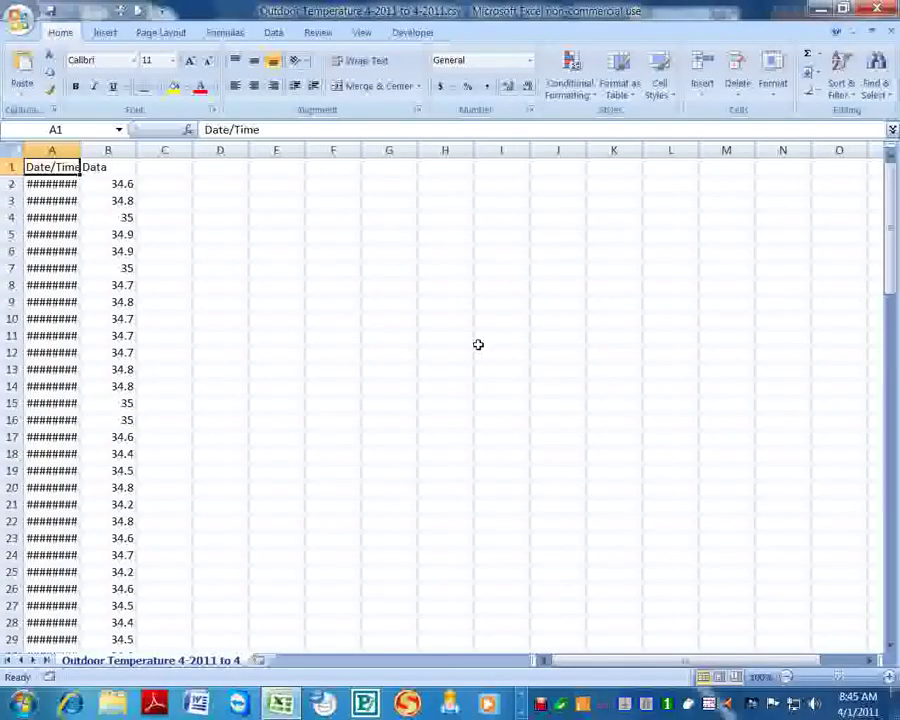
left_click_drag(80, 150, 146, 151)
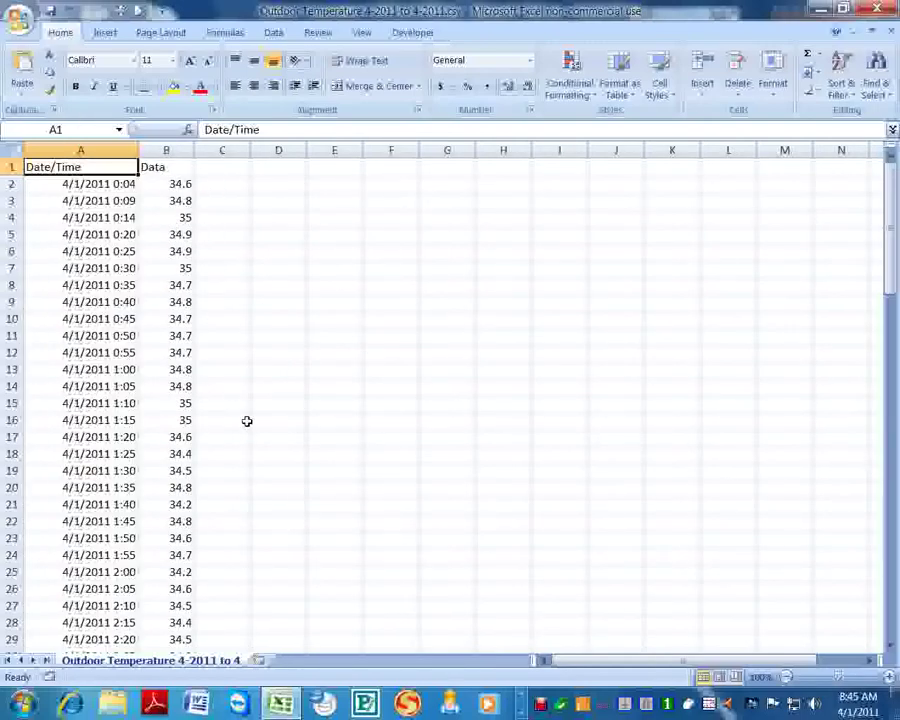
left_click(182, 149)
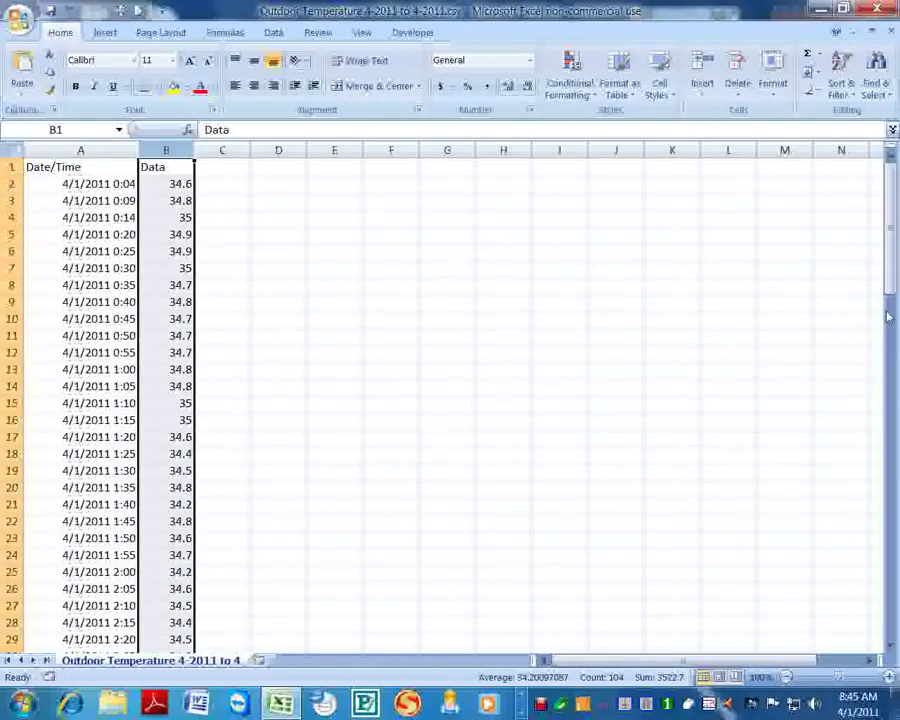
left_click_drag(888, 317, 894, 190)
left_click(877, 9)
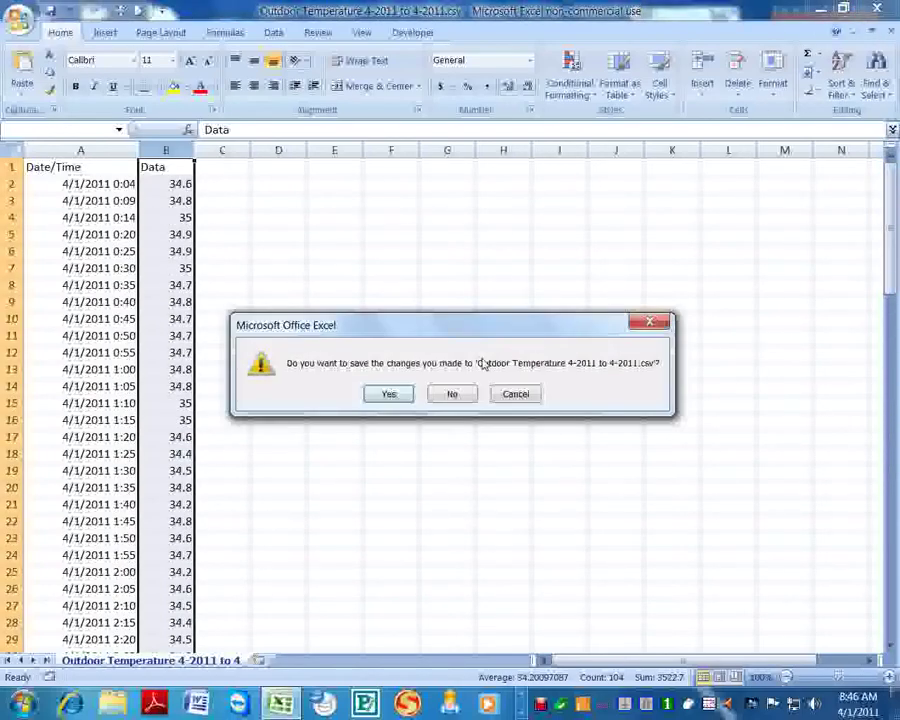
left_click(452, 394)
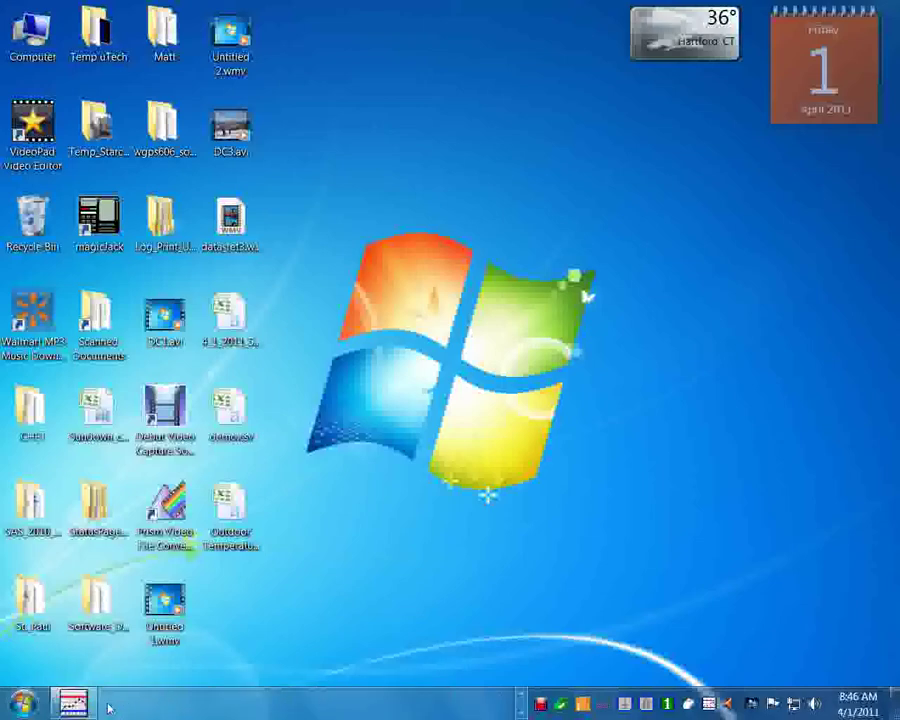
Step: Restore the wizard and browse the sensor log list, leaving Outdoor Temperature All data selected
left_click(73, 704)
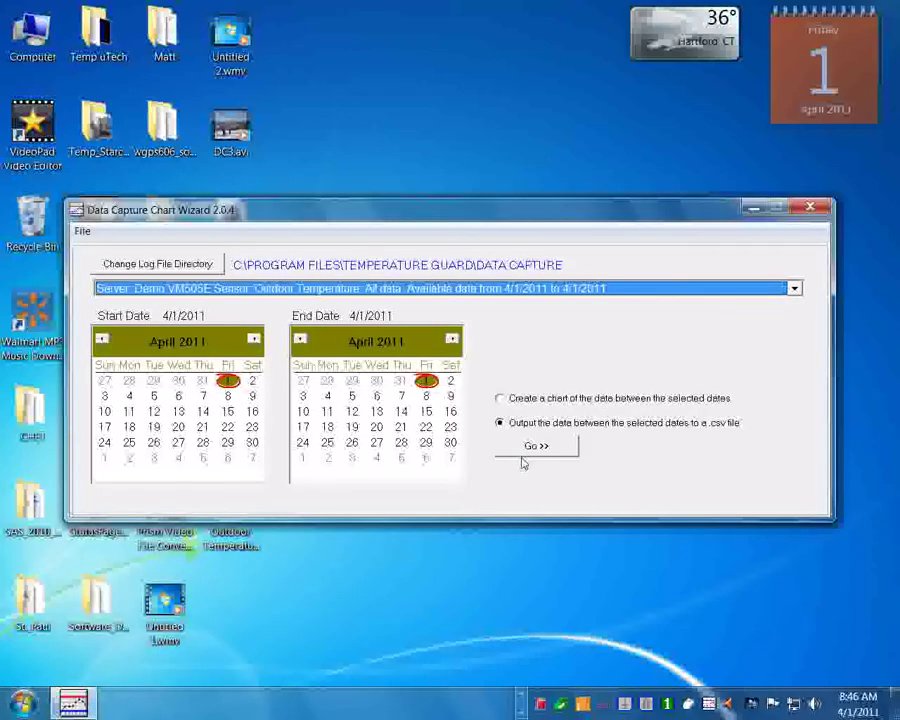
left_click(795, 290)
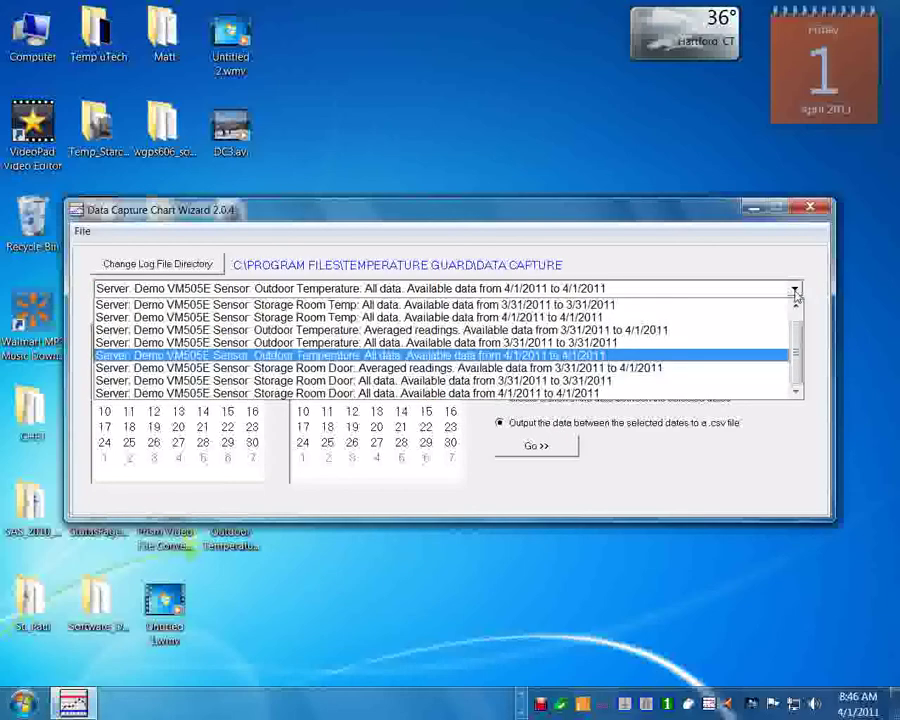
left_click(797, 335)
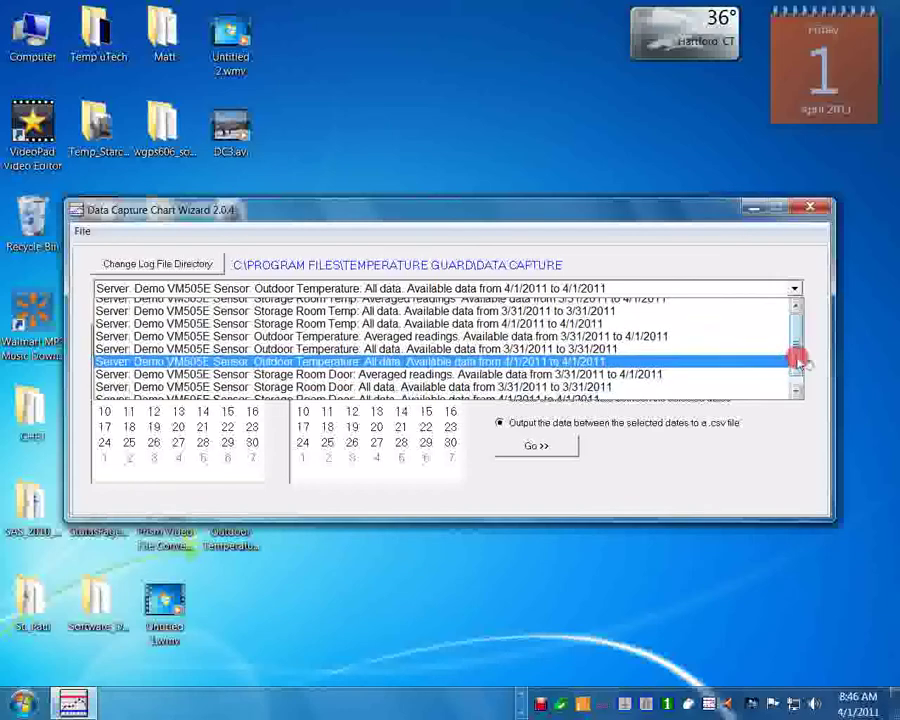
left_click(797, 360)
left_click(797, 323)
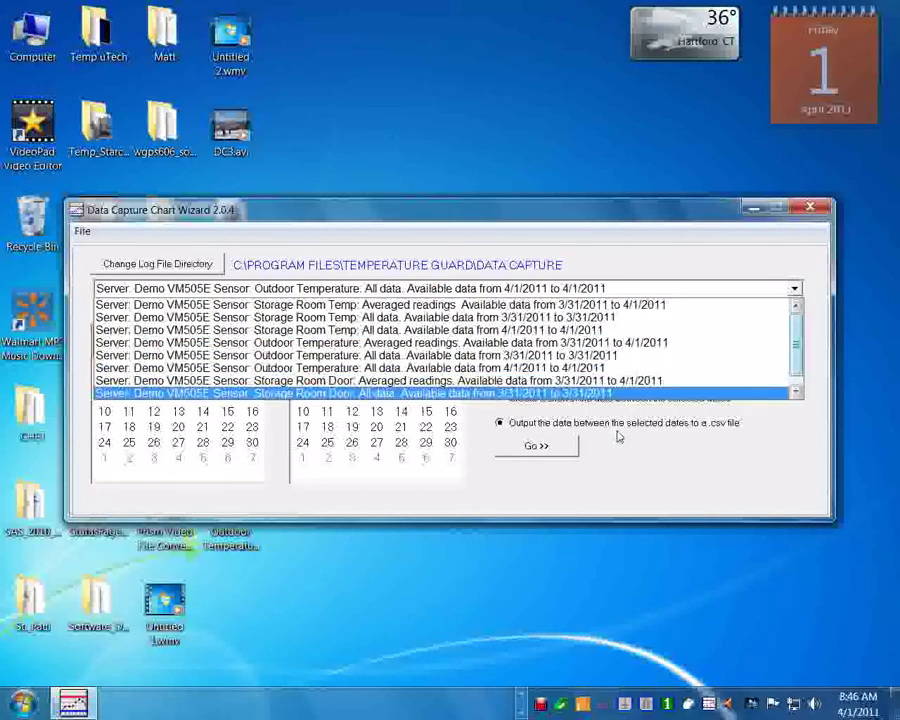
left_click(795, 289)
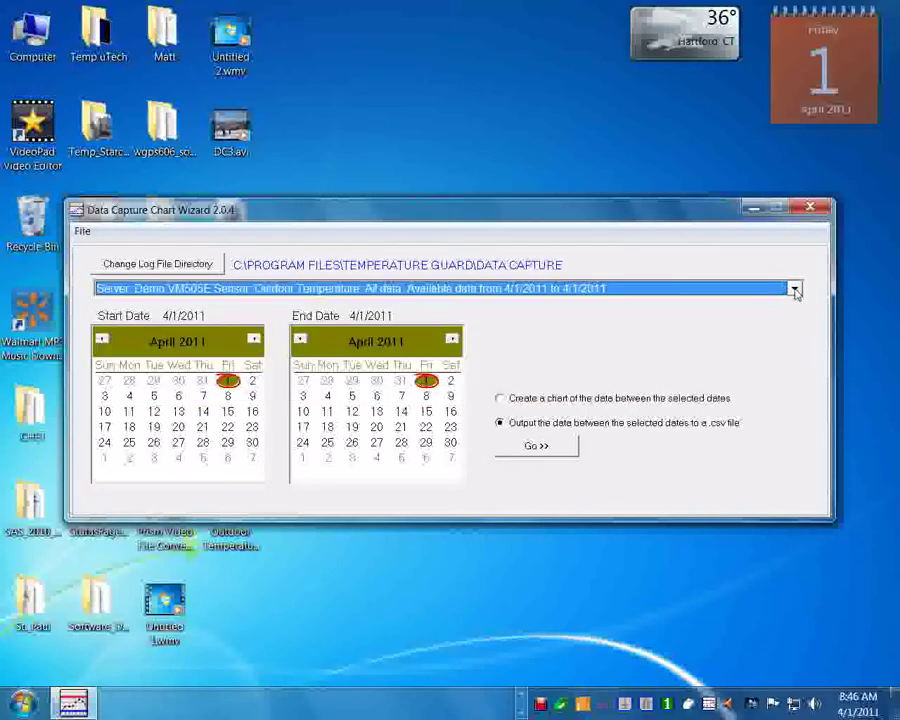